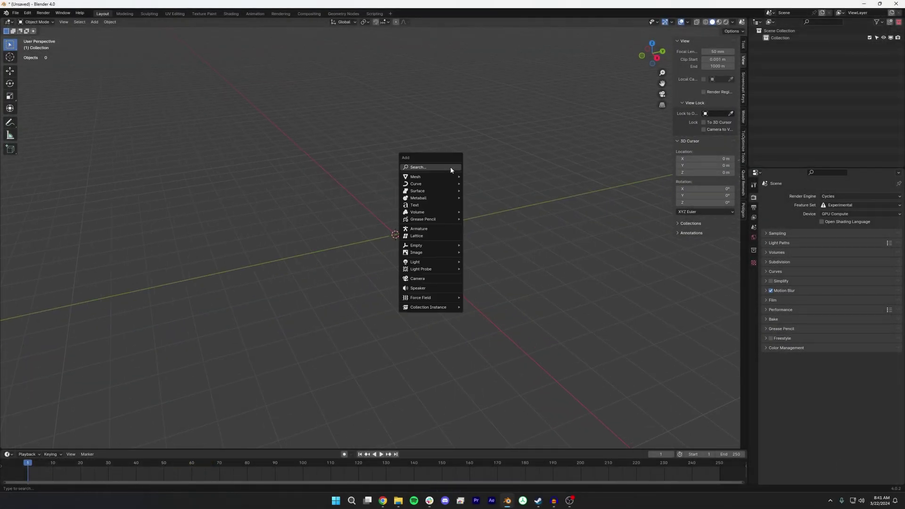
- Import the United States flag image (DoS ECA Color Standard) as an image plane
{"action": "mouse_move", "coordinate": [424, 253]}
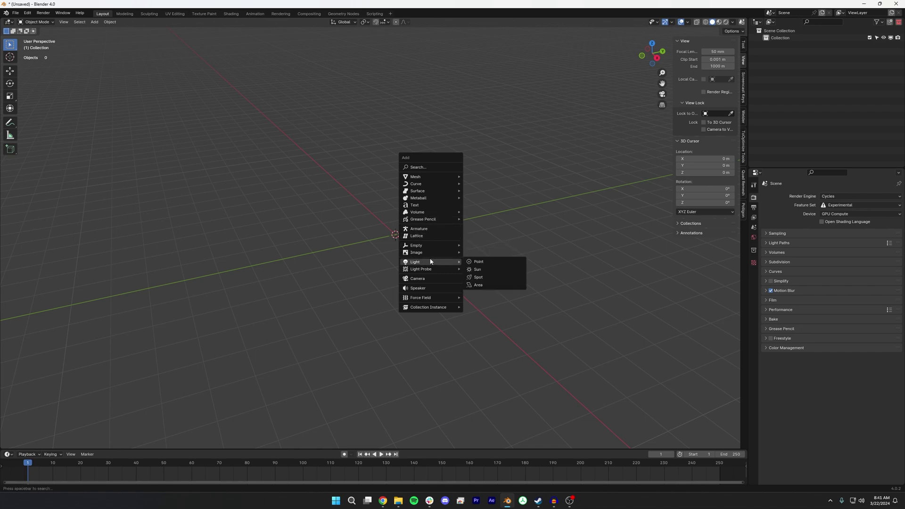
{"action": "left_click", "coordinate": [486, 266]}
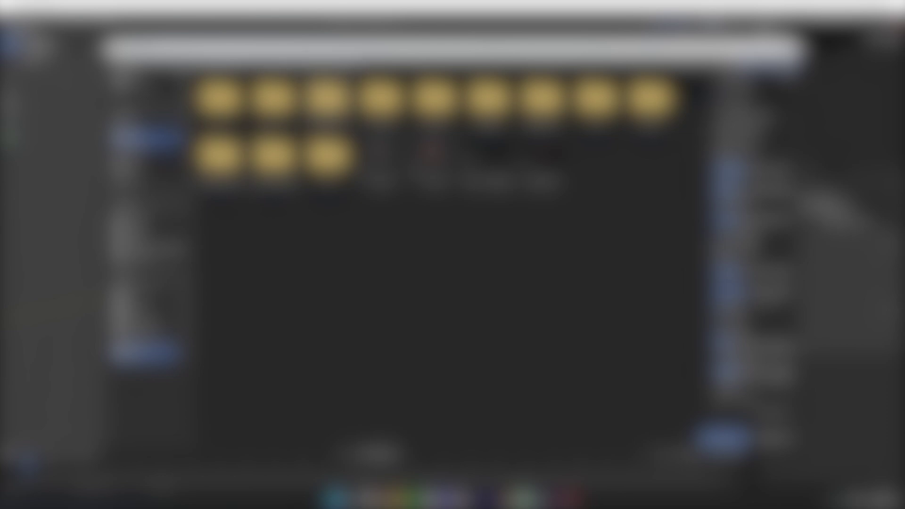
{"action": "double_click", "coordinate": [327, 105]}
{"action": "double_click", "coordinate": [221, 104]}
{"action": "double_click", "coordinate": [275, 104]}
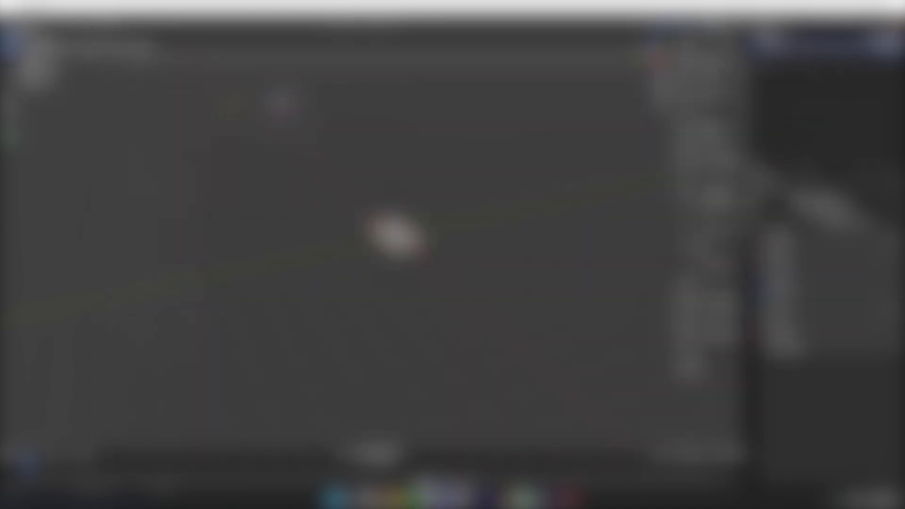
{"action": "middle_click_drag", "start_coordinate": [372, 144], "coordinate": [390, 189]}
{"action": "scroll", "coordinate": [424, 174], "scroll_direction": "up", "scroll_amount": 6}
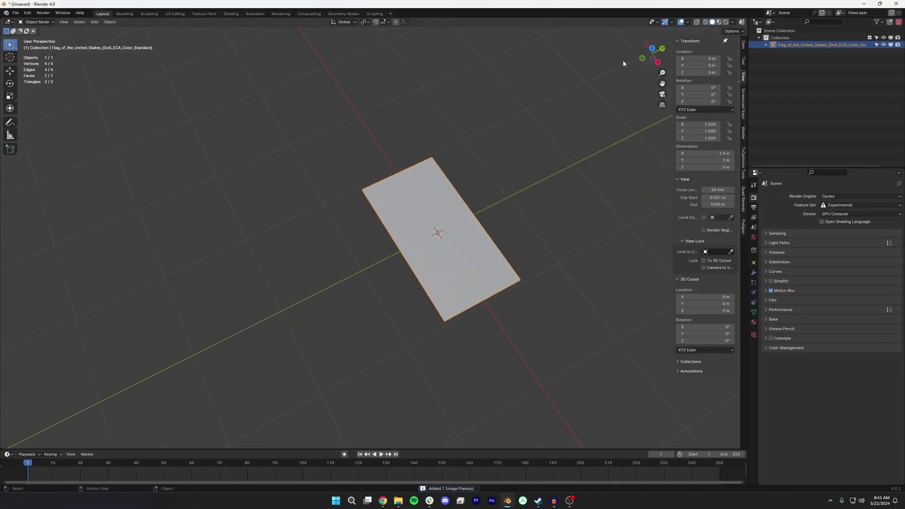
- Rotate the flag plane 90° about the Y axis in the front view so it stands upright
{"action": "key", "text": "KP_1"}
{"action": "key", "text": "r"}
{"action": "left_click", "coordinate": [433, 276]}
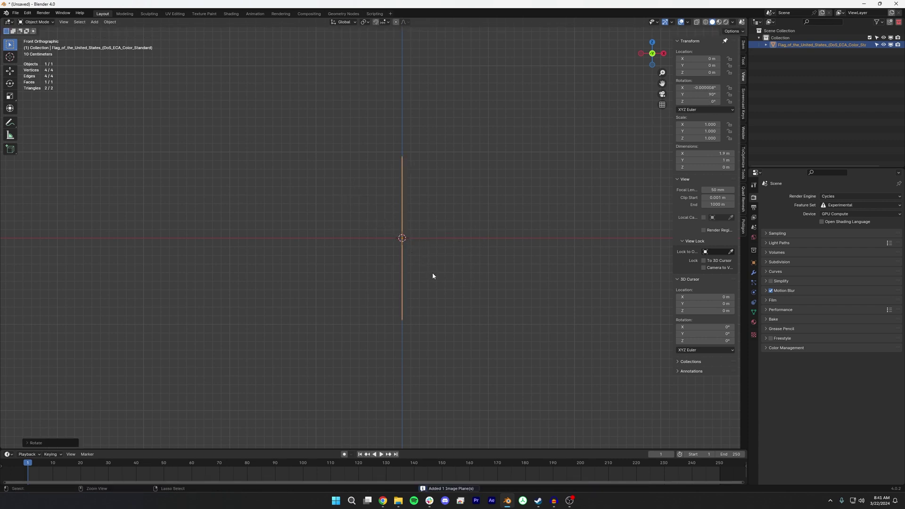
- In the right view, add three evenly spaced horizontal loop cuts and one centred vertical loop cut to the flag plane
{"action": "key", "text": "KP_3"}
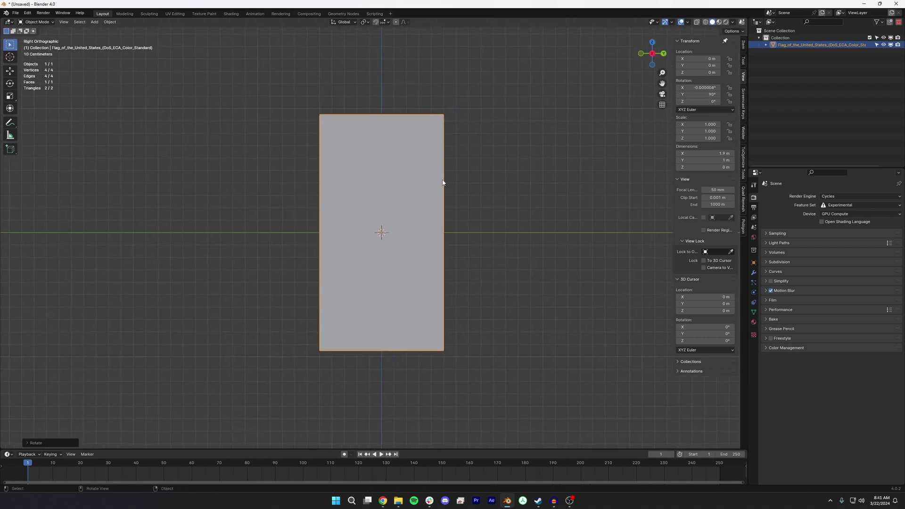
{"action": "key", "text": "Tab"}
{"action": "key", "text": "ctrl+r"}
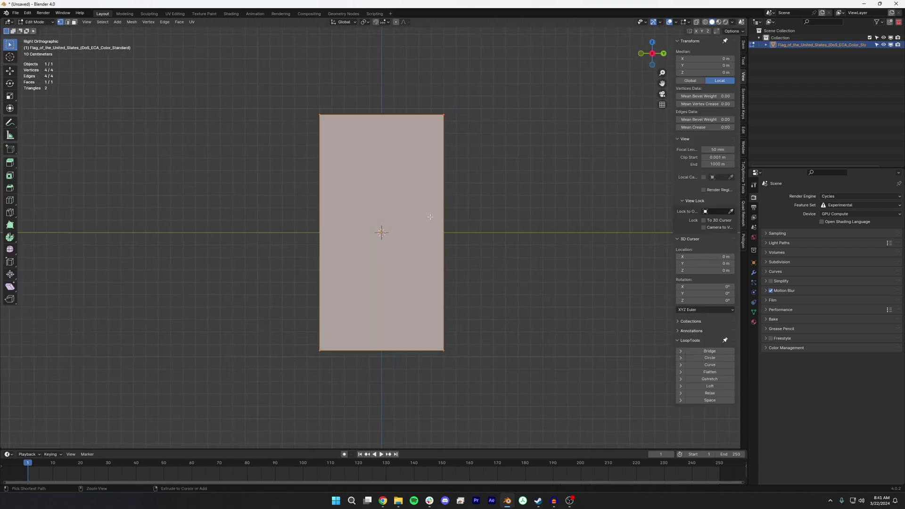
{"action": "scroll", "coordinate": [435, 226], "scroll_direction": "up", "scroll_amount": 1}
{"action": "scroll", "coordinate": [436, 226], "scroll_direction": "up", "scroll_amount": 1}
{"action": "left_click", "coordinate": [436, 225]}
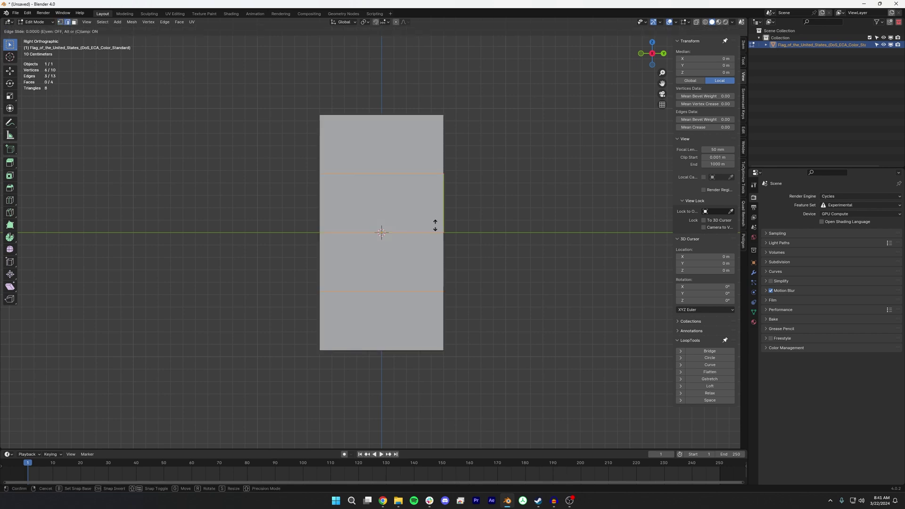
{"action": "right_click", "coordinate": [434, 225]}
{"action": "key", "text": "ctrl+r"}
{"action": "left_click", "coordinate": [346, 214]}
{"action": "right_click", "coordinate": [347, 215]}
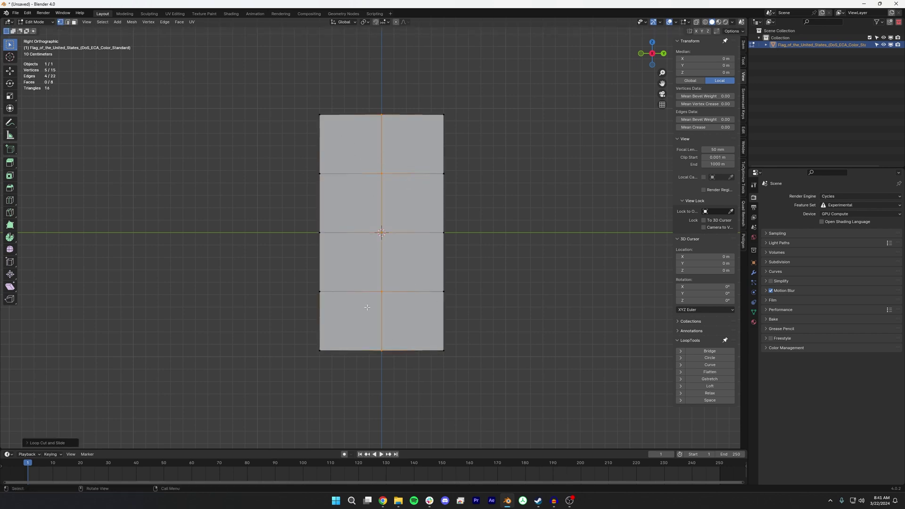
- Subdivide the whole flag mesh with 15 cuts and deselect everything
{"action": "left_click_drag", "start_coordinate": [270, 82], "coordinate": [479, 400]}
{"action": "right_click", "coordinate": [409, 244]}
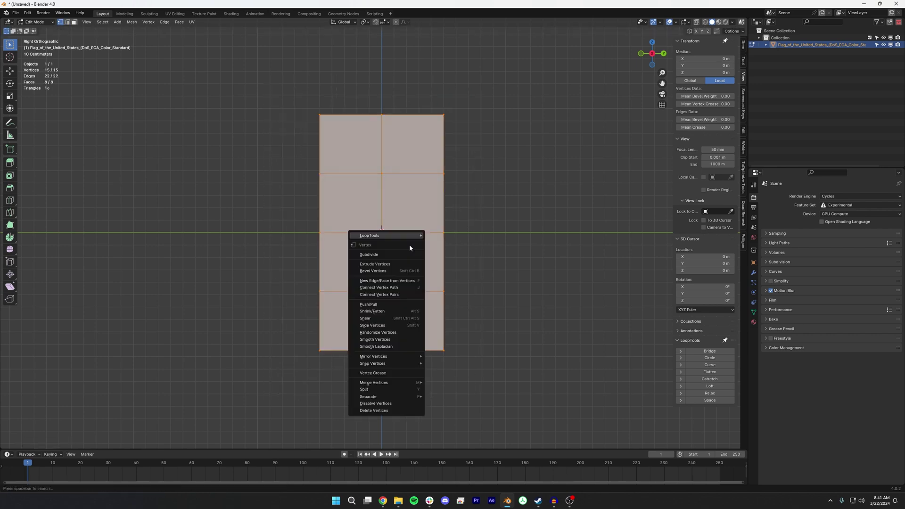
{"action": "left_click", "coordinate": [395, 255]}
{"action": "left_click", "coordinate": [47, 442]}
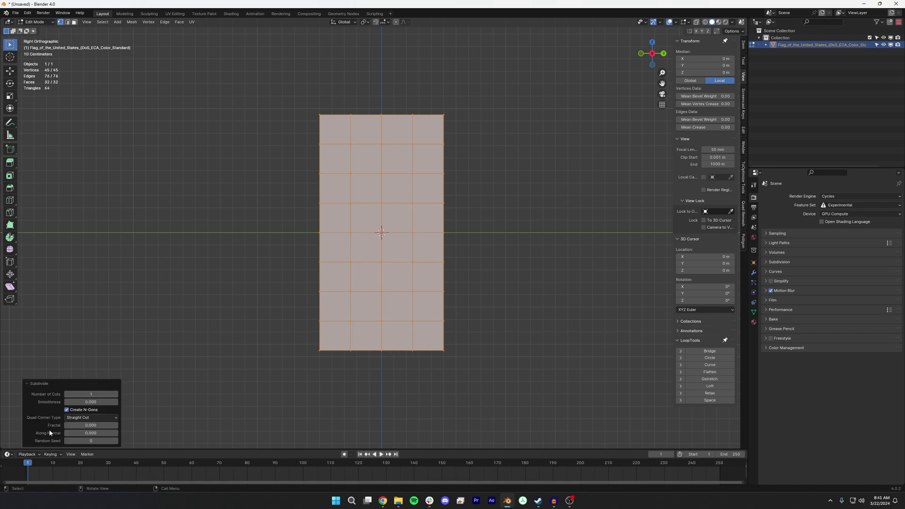
{"action": "left_click", "coordinate": [86, 395]}
{"action": "type", "text": "15"}
{"action": "key", "text": "Return"}
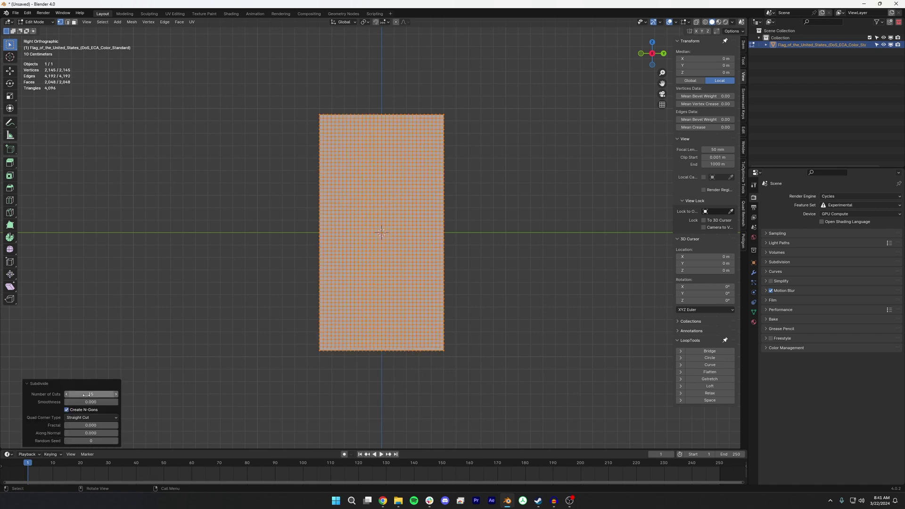
{"action": "left_click", "coordinate": [502, 223]}
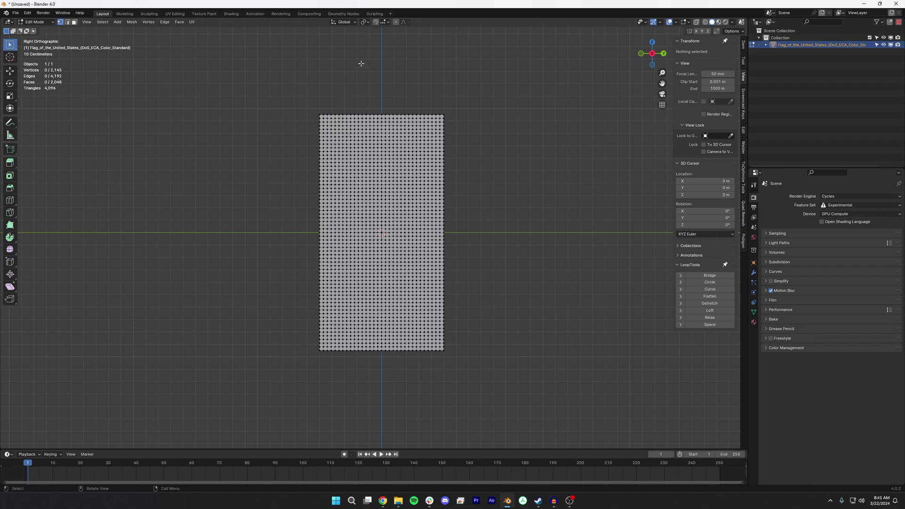
- Select the two vertices just inside the flag's upper corners, add a new vertex group, and clear the selection
{"action": "scroll", "coordinate": [359, 112], "scroll_direction": "up", "scroll_amount": 4}
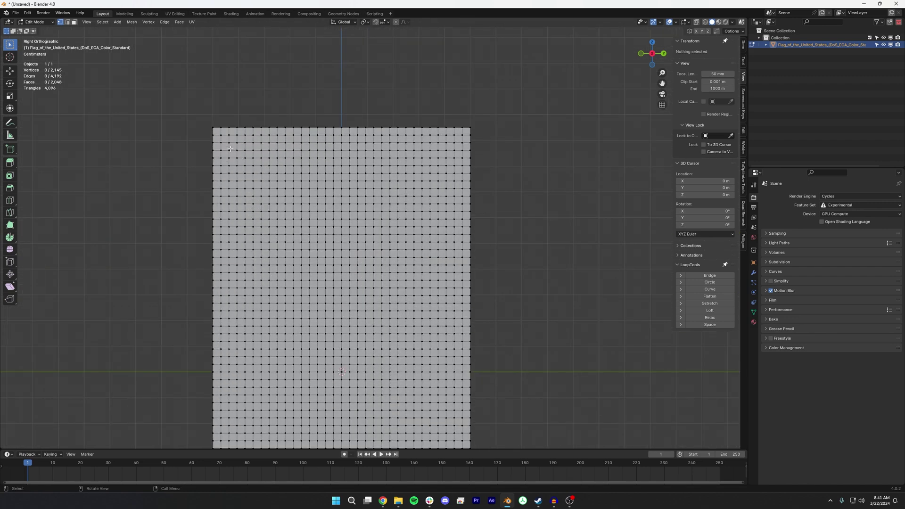
{"action": "left_click", "coordinate": [229, 144]}
{"action": "left_click", "coordinate": [454, 142], "text": "shift"}
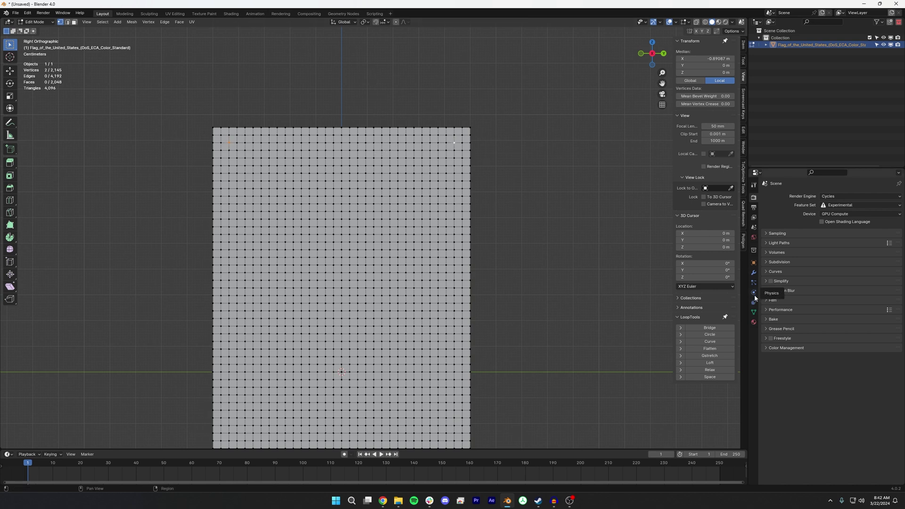
{"action": "left_click", "coordinate": [753, 312]}
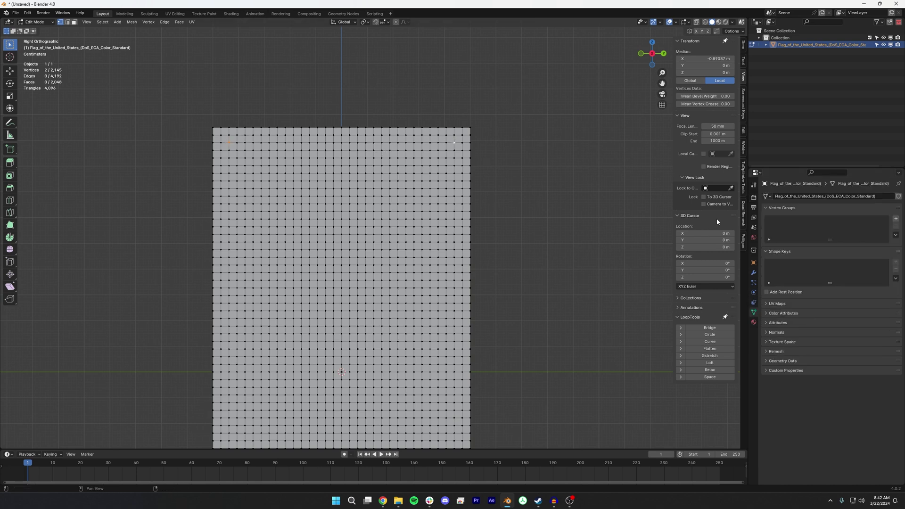
{"action": "left_click", "coordinate": [896, 219]}
{"action": "key", "text": "alt+a"}
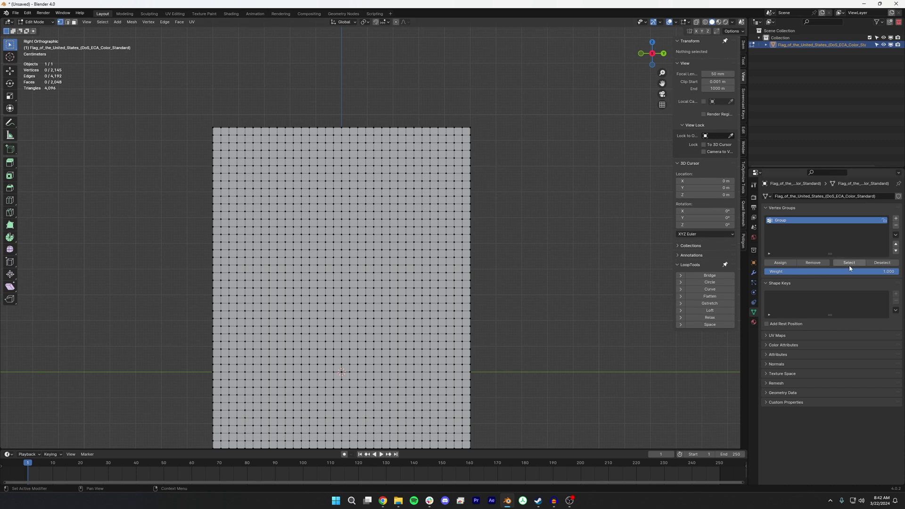
- Assign the two vertices just inside the upper corners to the vertex group and test the group by deselecting and reselecting it
{"action": "left_click", "coordinate": [454, 142]}
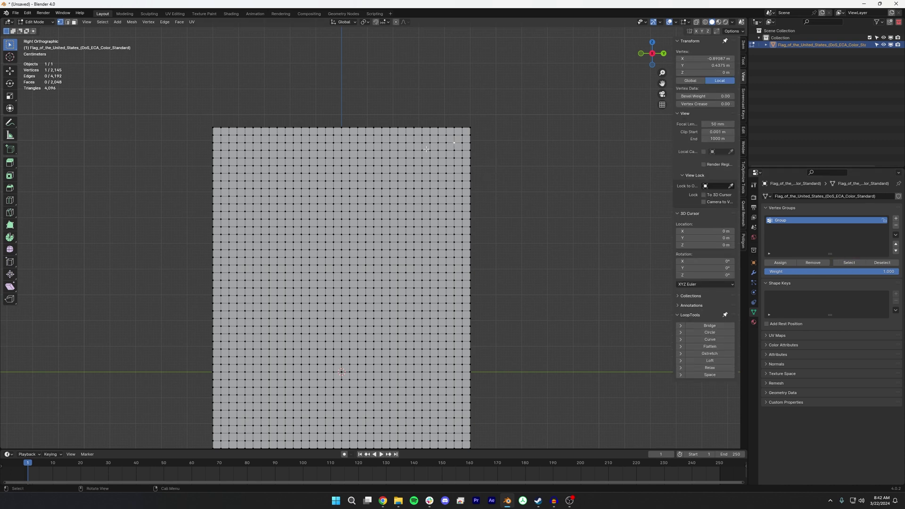
{"action": "left_click", "coordinate": [228, 142], "text": "shift"}
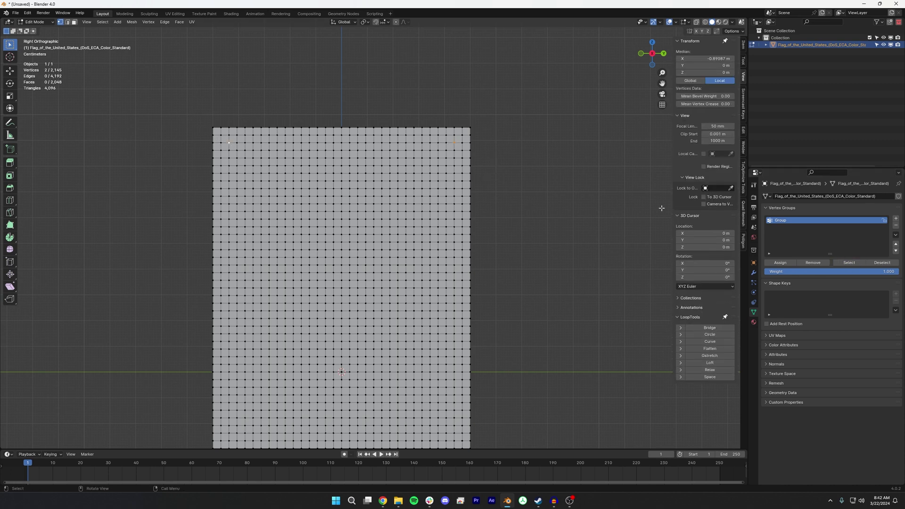
{"action": "left_click", "coordinate": [869, 262]}
{"action": "left_click", "coordinate": [861, 262]}
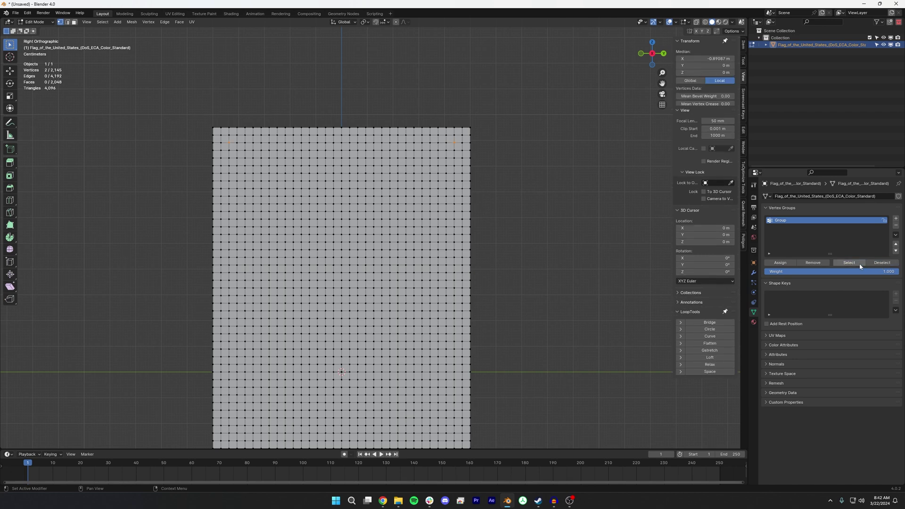
{"action": "left_click", "coordinate": [540, 165]}
- Return to Object Mode and add Cloth physics to the flag plane
{"action": "scroll", "coordinate": [499, 160], "scroll_direction": "down", "scroll_amount": 2}
{"action": "middle_click_drag", "start_coordinate": [424, 201], "coordinate": [430, 176], "text": "shift"}
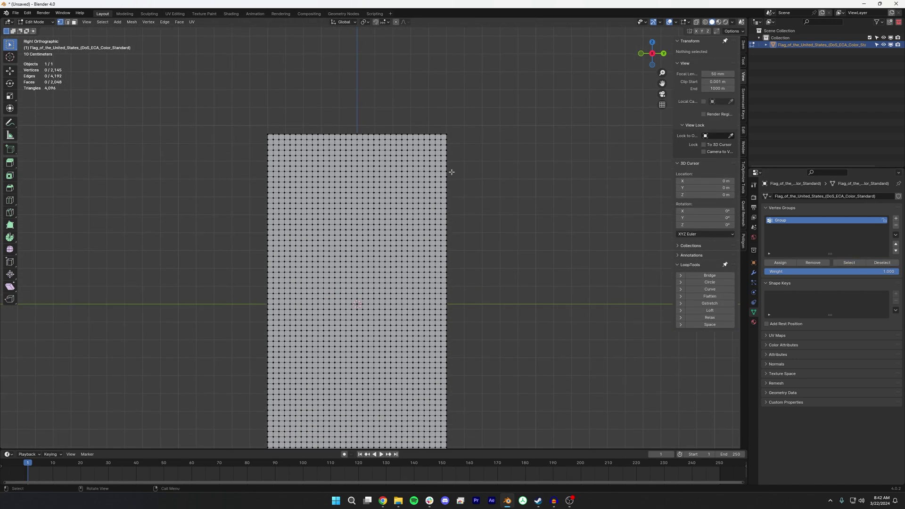
{"action": "middle_click_drag", "start_coordinate": [498, 187], "coordinate": [511, 148], "text": "shift"}
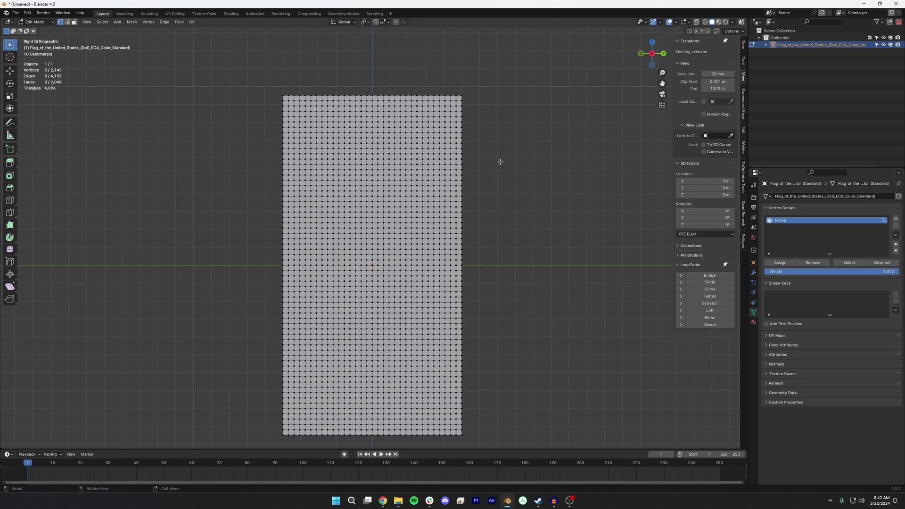
{"action": "scroll", "coordinate": [484, 143], "scroll_direction": "down", "scroll_amount": 1}
{"action": "key", "text": "Tab"}
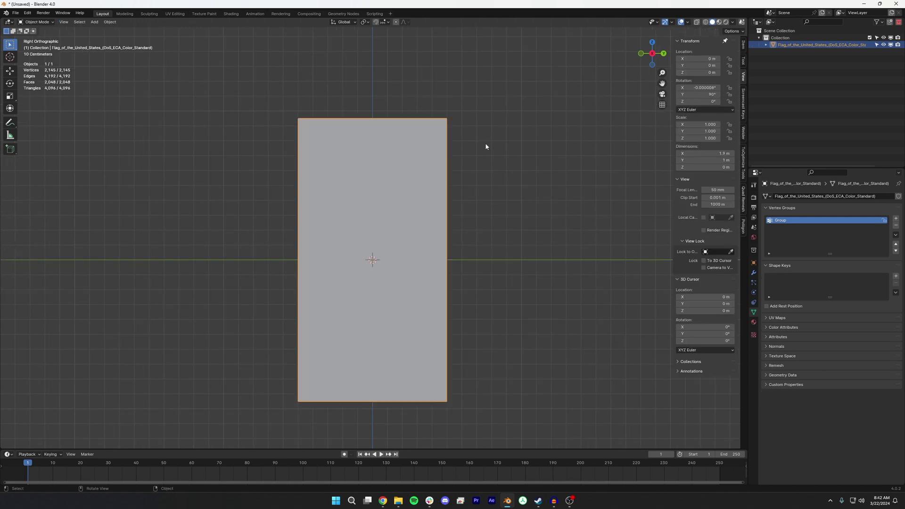
{"action": "key", "text": "Tab"}
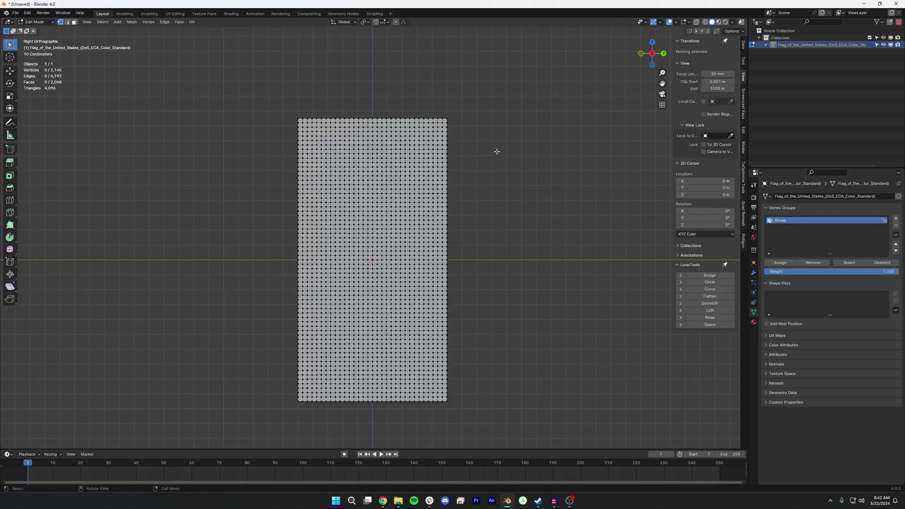
{"action": "key", "text": "Tab"}
{"action": "left_click", "coordinate": [754, 274]}
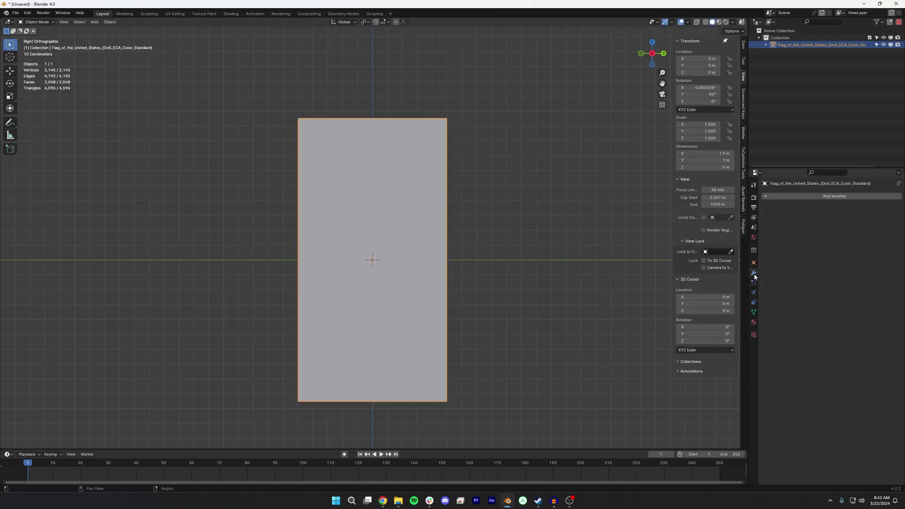
{"action": "left_click", "coordinate": [753, 282]}
{"action": "left_click", "coordinate": [753, 292]}
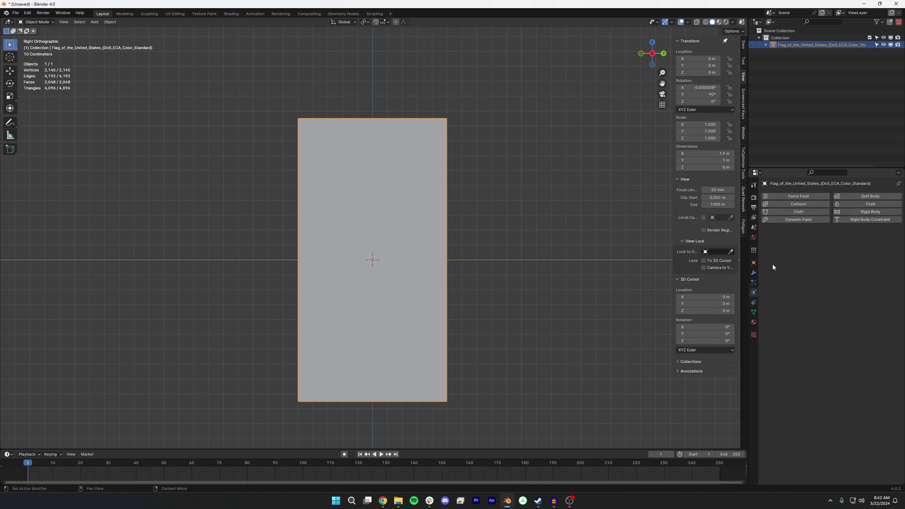
{"action": "left_click", "coordinate": [792, 214]}
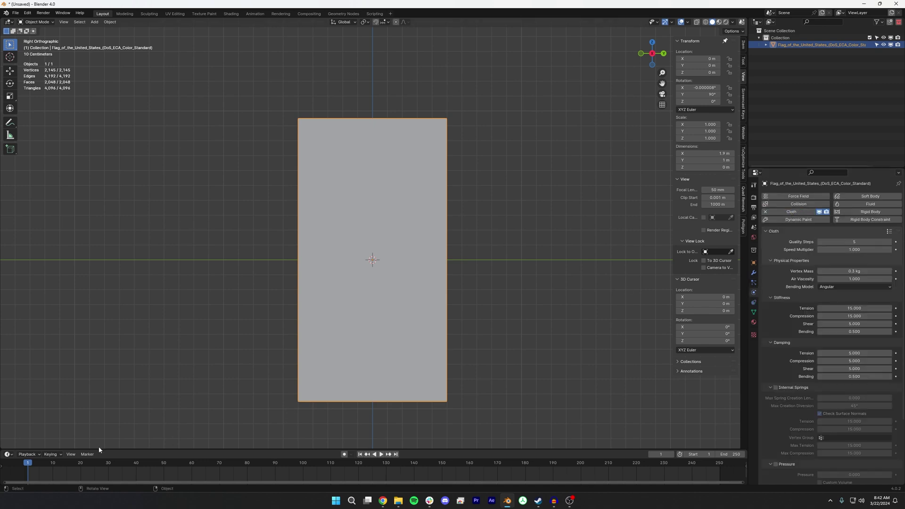
- Enlarge the timeline area and briefly preview the cloth simulation
{"action": "left_click_drag", "start_coordinate": [99, 448], "coordinate": [23, 374]}
{"action": "key", "text": "space"}
{"action": "key", "text": "space"}
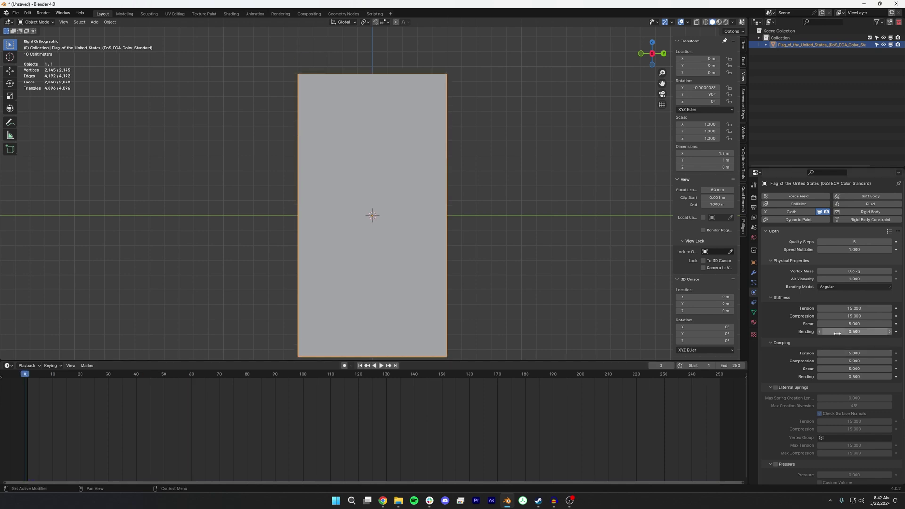
- Set the cloth's Pin Group in the Shape settings to the vertex group named Group
{"action": "scroll", "coordinate": [839, 331], "scroll_direction": "down", "scroll_amount": 6}
{"action": "scroll", "coordinate": [795, 331], "scroll_direction": "up", "scroll_amount": 6}
{"action": "scroll", "coordinate": [782, 330], "scroll_direction": "down", "scroll_amount": 4}
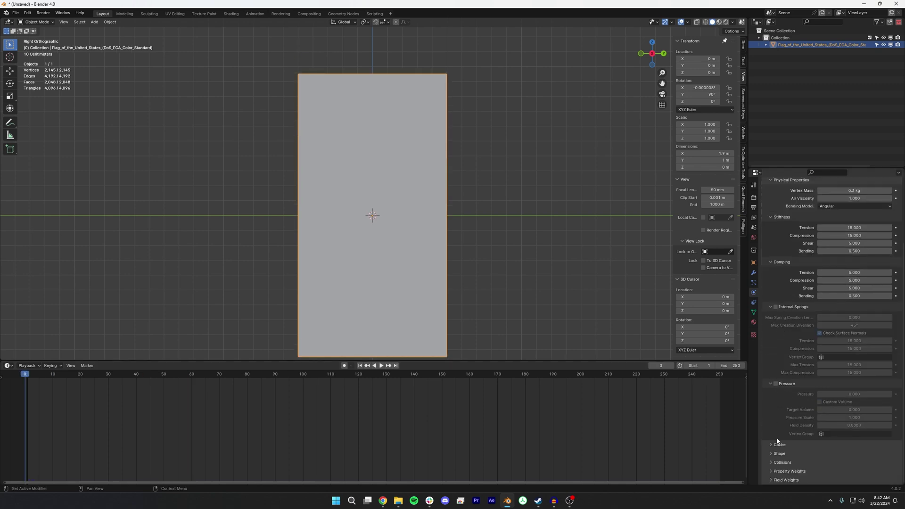
{"action": "left_click", "coordinate": [779, 454]}
{"action": "scroll", "coordinate": [781, 419], "scroll_direction": "down", "scroll_amount": 3}
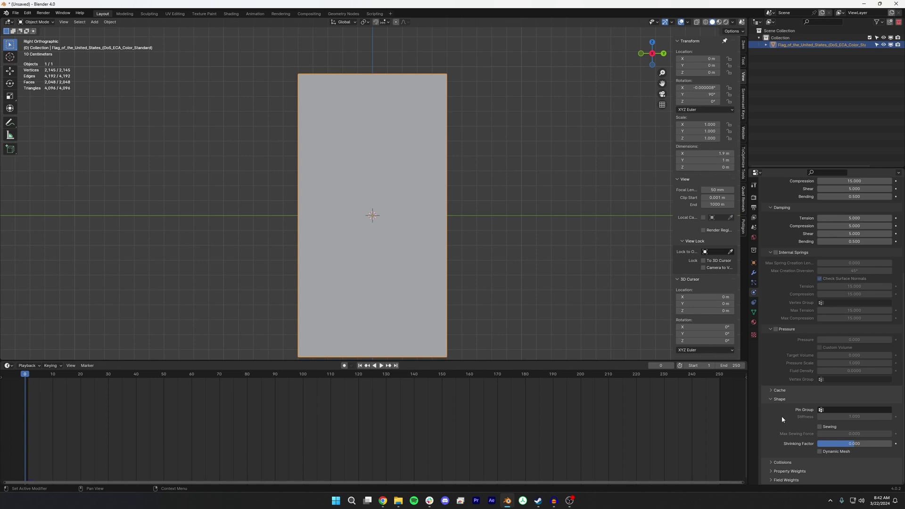
{"action": "left_click", "coordinate": [835, 410]}
{"action": "left_click", "coordinate": [841, 420]}
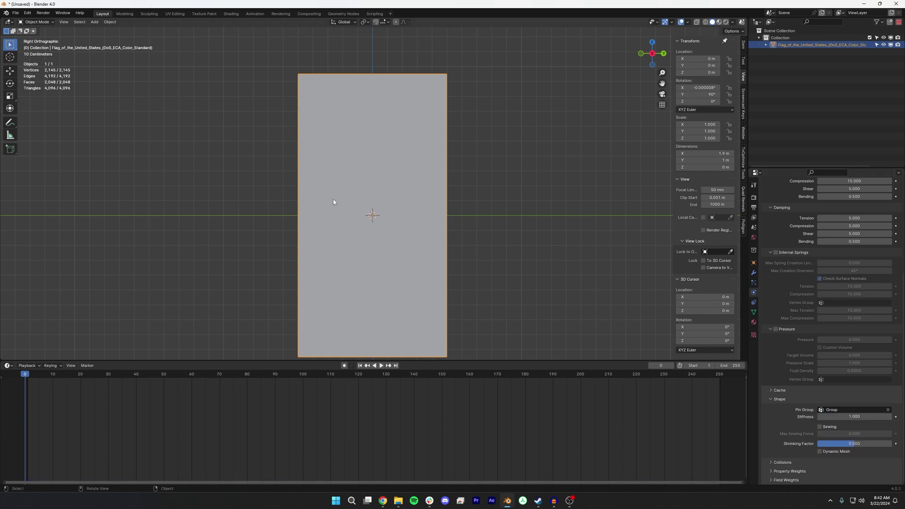
- Preview the pinned cloth simulation and apply Shade Smooth with Auto Smooth to the flag
{"action": "key", "text": "space"}
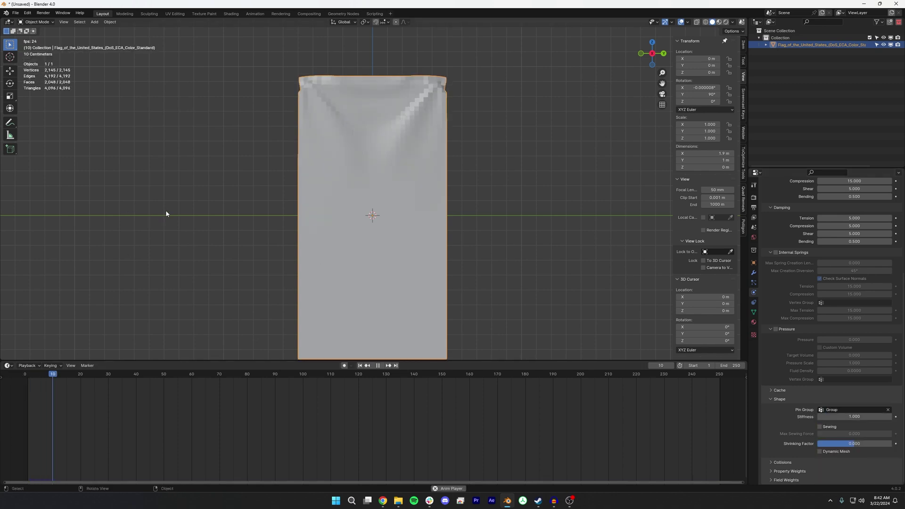
{"action": "key", "text": "space"}
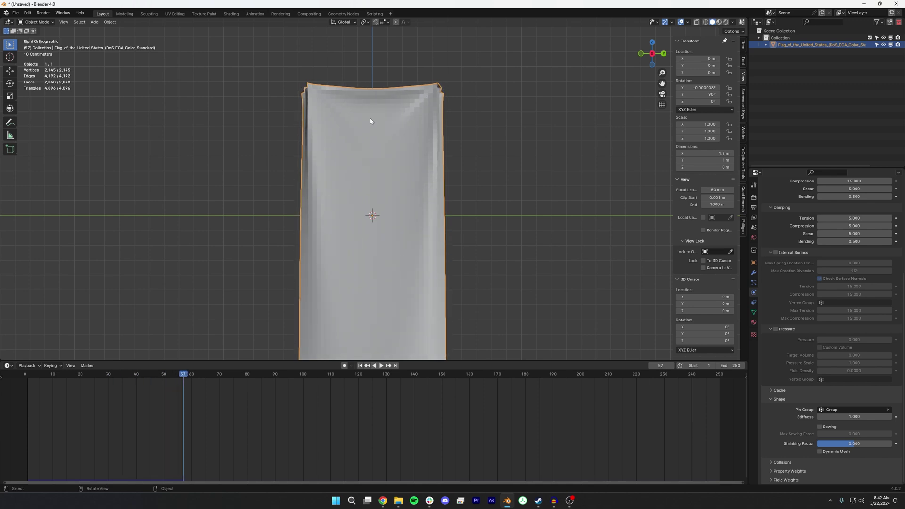
{"action": "middle_click_drag", "start_coordinate": [369, 118], "coordinate": [389, 141]}
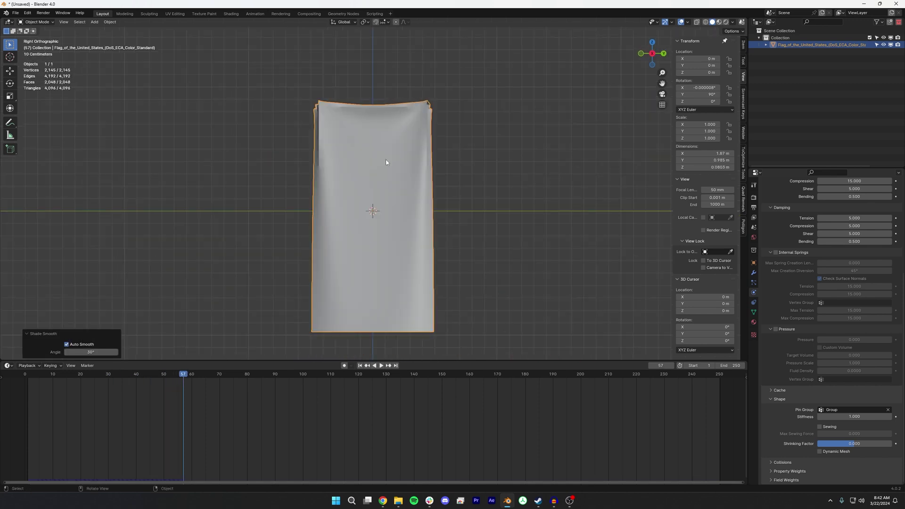
{"action": "left_click", "coordinate": [80, 375]}
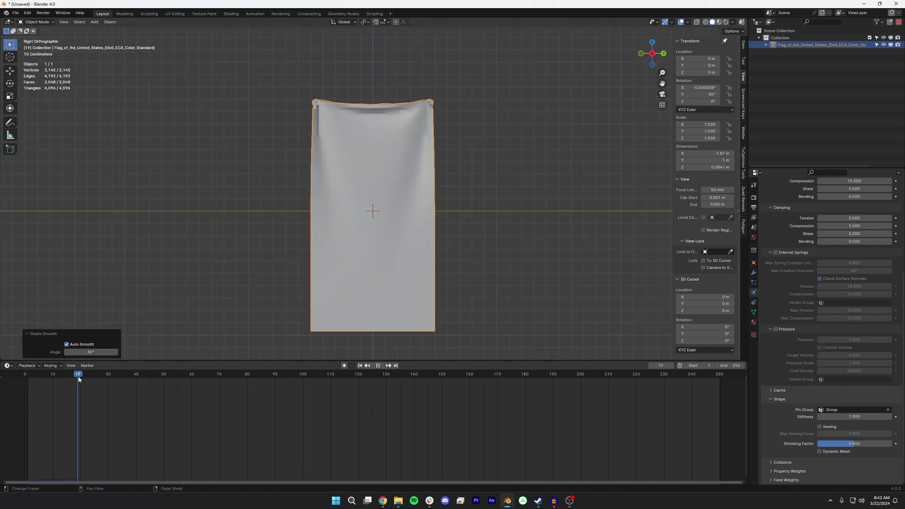
- Add a Basis shape key and a second shape key, Key 1, to the flag mesh
{"action": "left_click", "coordinate": [753, 282]}
{"action": "left_click", "coordinate": [753, 312]}
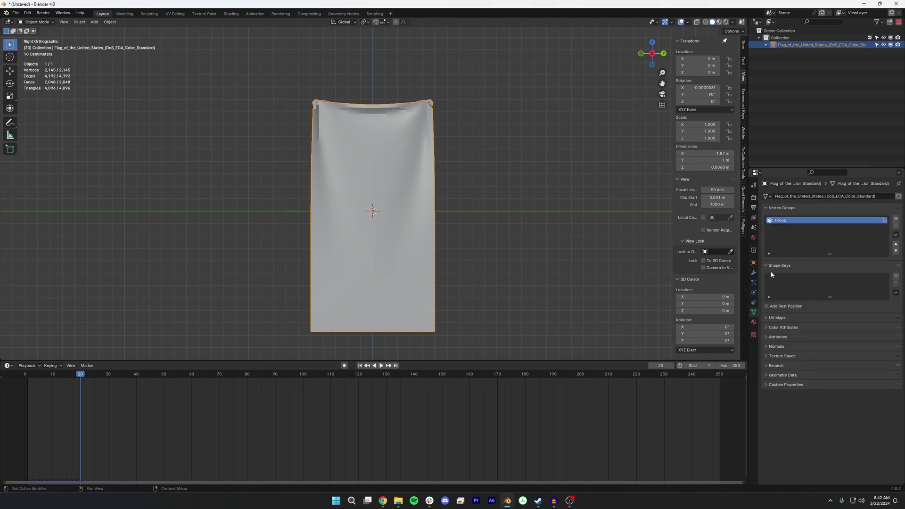
{"action": "left_click", "coordinate": [895, 276]}
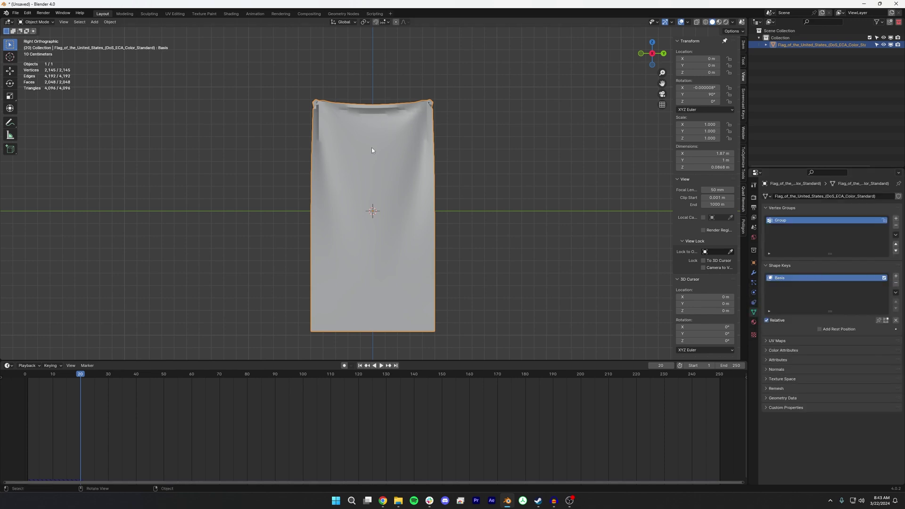
{"action": "left_click", "coordinate": [895, 276]}
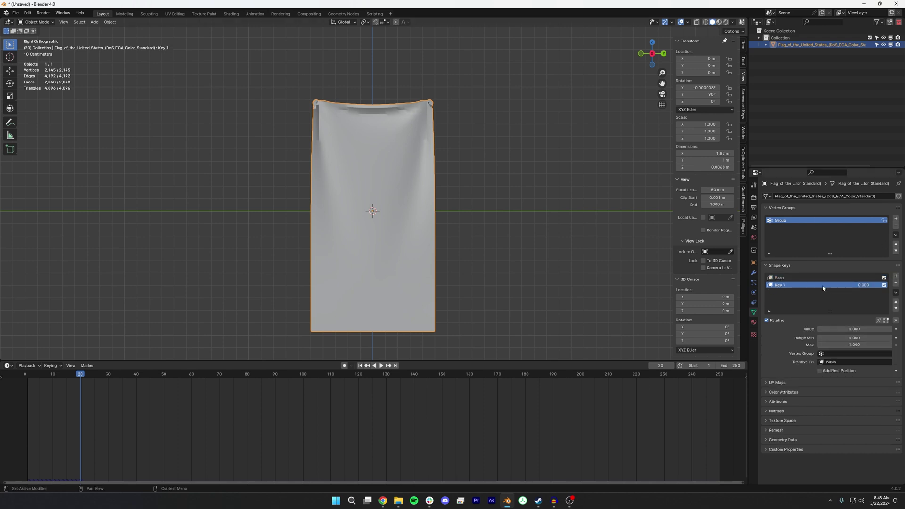
- Enter Edit Mode with Key 1 active and select the two pinned vertices assigned to the vertex group Group
{"action": "key", "text": "Tab"}
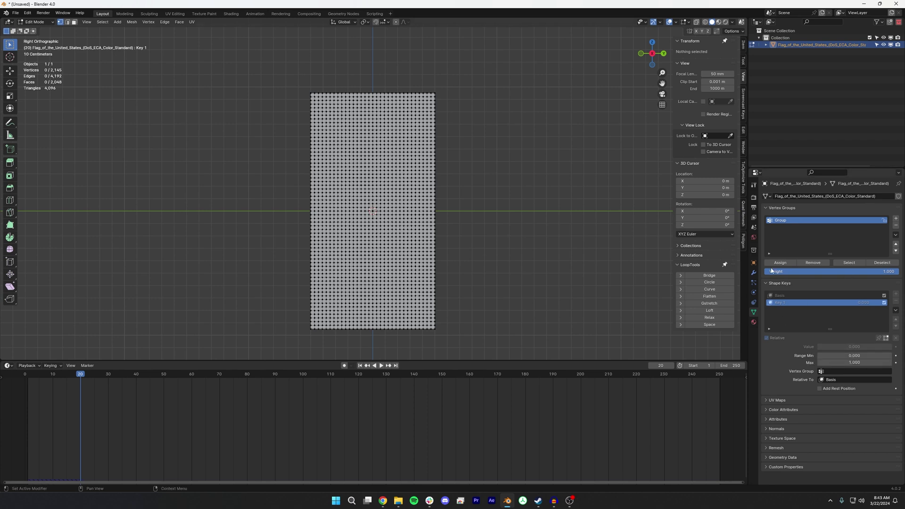
{"action": "left_click", "coordinate": [848, 262]}
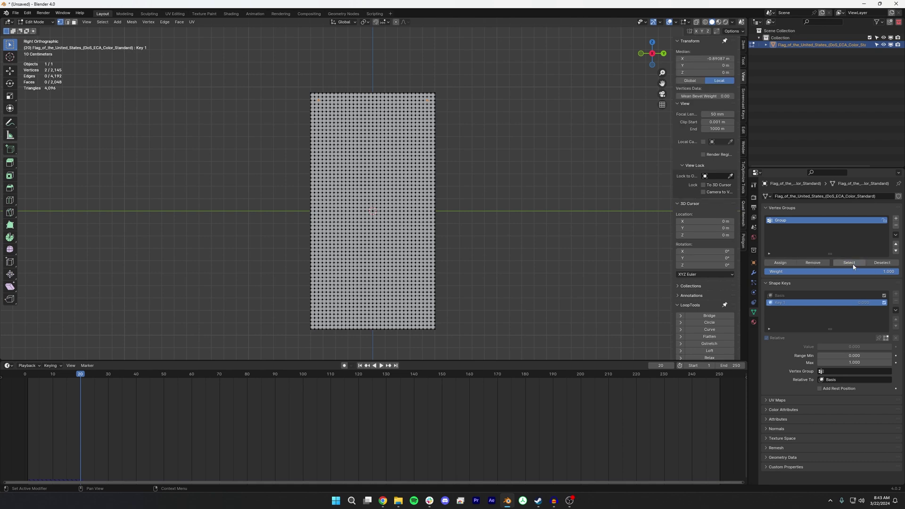
{"action": "scroll", "coordinate": [376, 92], "scroll_direction": "up", "scroll_amount": 3}
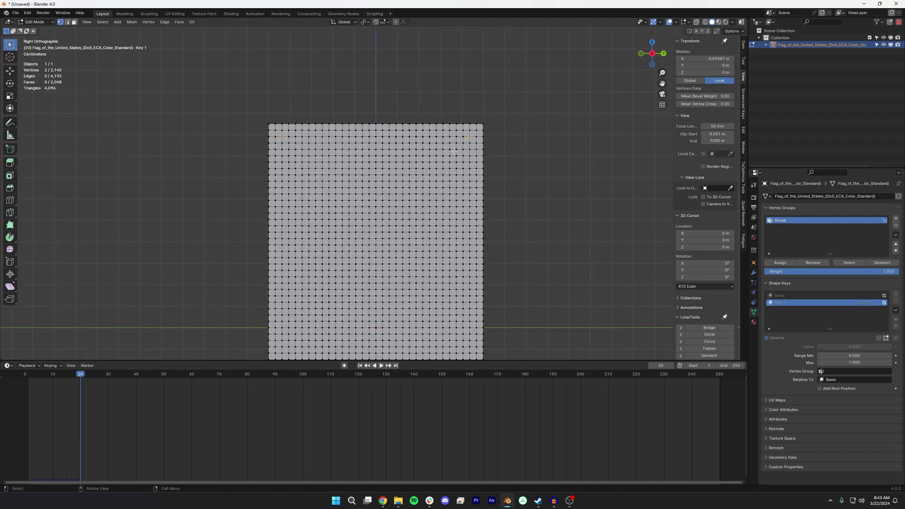
{"action": "key", "text": "s"}
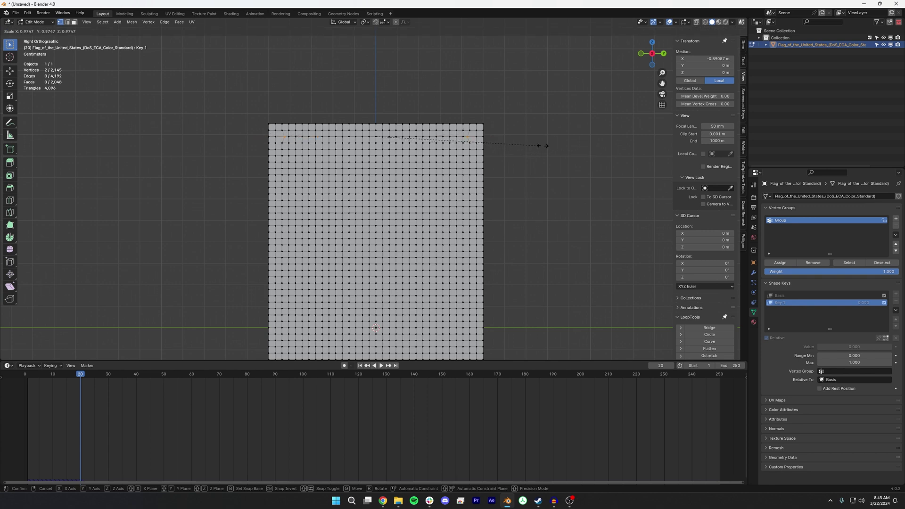
{"action": "key", "text": "y"}
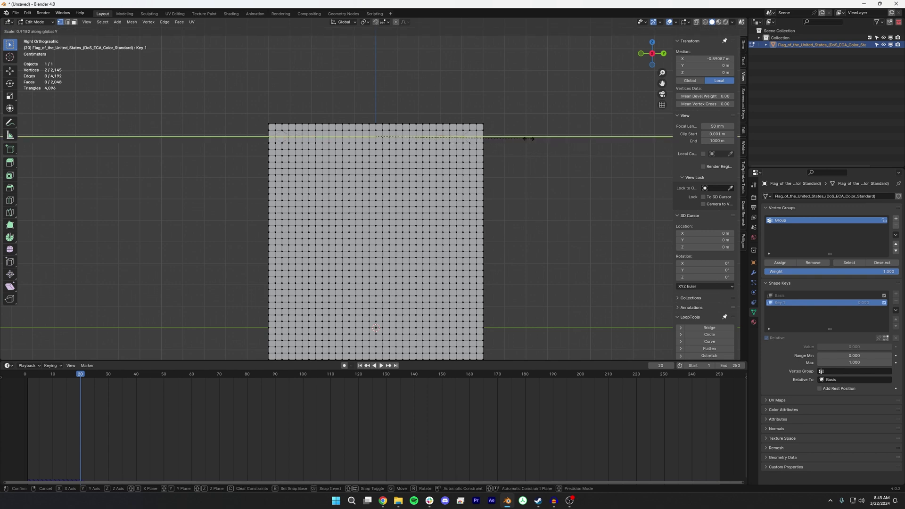
{"action": "left_click", "coordinate": [516, 138]}
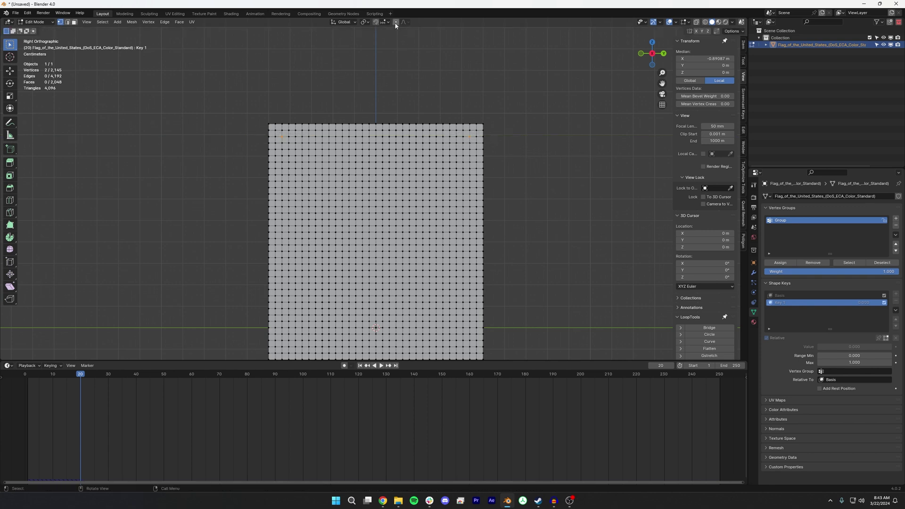
- Enable proportional editing with Smooth falloff
{"action": "left_click", "coordinate": [396, 22]}
{"action": "left_click", "coordinate": [404, 22]}
{"action": "key", "text": "s"}
{"action": "key", "text": "y"}
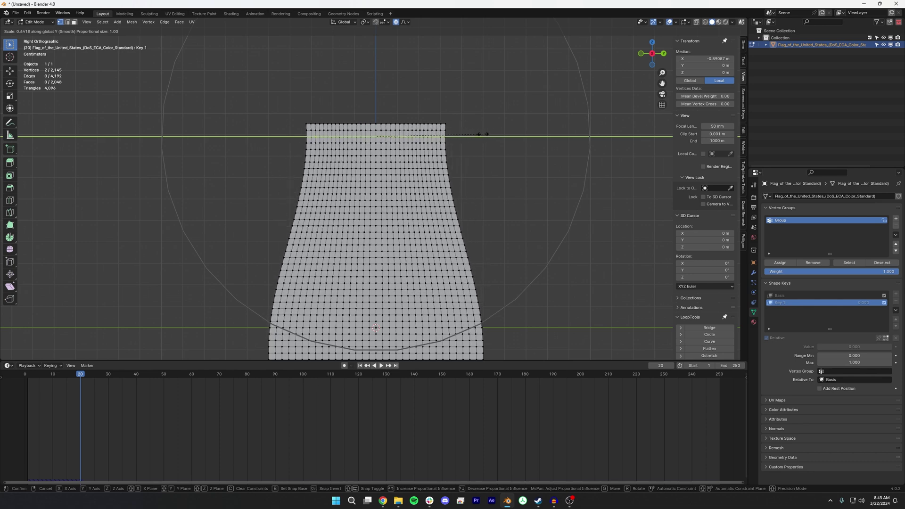
{"action": "key", "text": "Escape"}
- Scale the pinned vertices along Y to about 0.897 with proportional editing and return to Object Mode
{"action": "key", "text": "s"}
{"action": "key", "text": "y"}
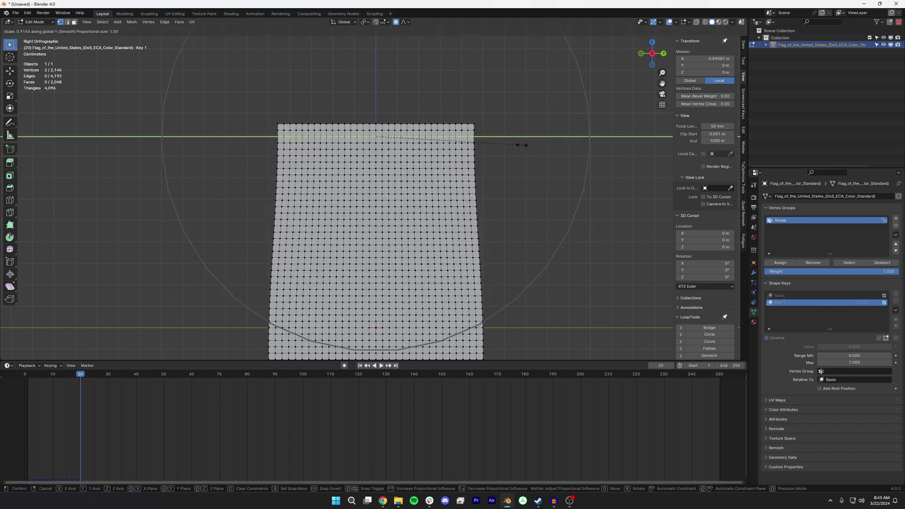
{"action": "left_click", "coordinate": [520, 145]}
{"action": "scroll", "coordinate": [520, 145], "scroll_direction": "down", "scroll_amount": 2}
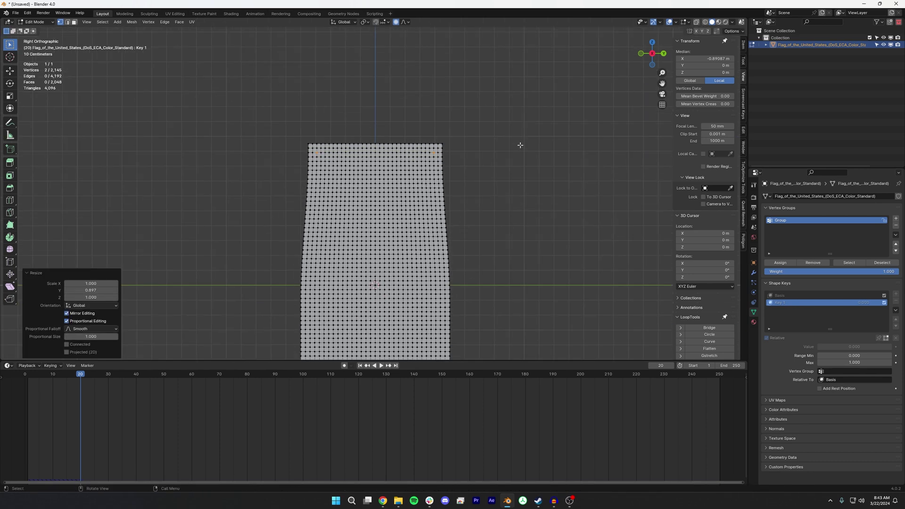
{"action": "scroll", "coordinate": [518, 146], "scroll_direction": "down", "scroll_amount": 2}
{"action": "scroll", "coordinate": [469, 158], "scroll_direction": "up", "scroll_amount": 2}
{"action": "middle_click_drag", "start_coordinate": [479, 175], "coordinate": [488, 90], "text": "shift"}
{"action": "scroll", "coordinate": [482, 94], "scroll_direction": "down", "scroll_amount": 1}
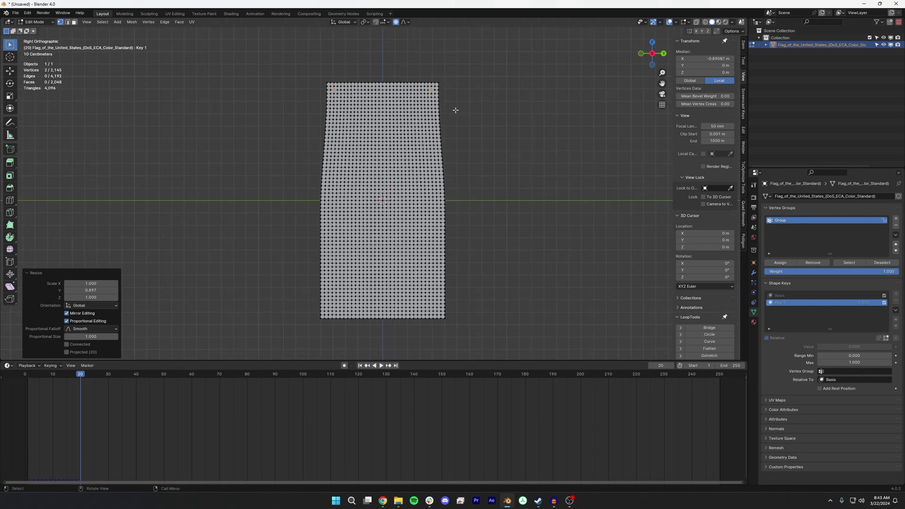
{"action": "key", "text": "Tab"}
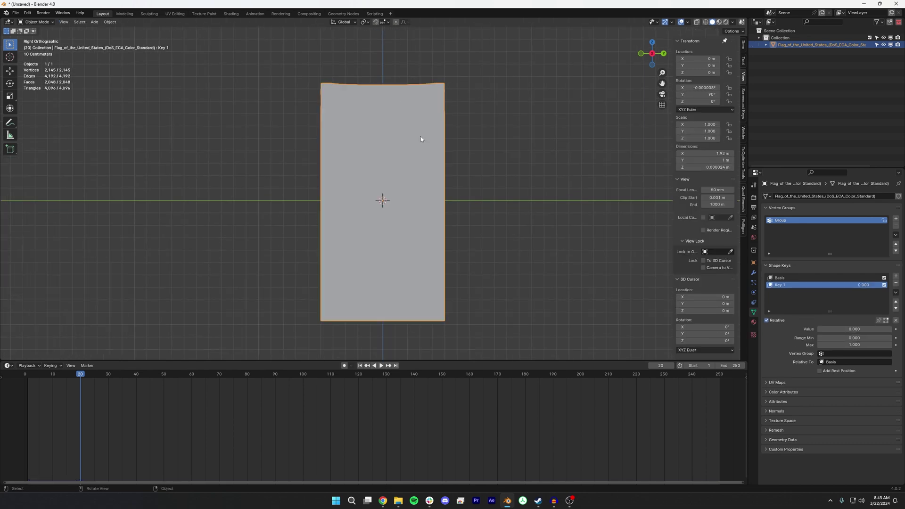
- Try Key 1 at a value of about 0.582, go back to frame 0 and reset the value to 0
{"action": "mouse_move", "coordinate": [853, 329]}
{"action": "left_mouse_down"}
{"action": "mouse_move", "coordinate": [889, 330]}
{"action": "mouse_move", "coordinate": [860, 329]}
{"action": "left_mouse_up"}
{"action": "key", "text": "Tab"}
{"action": "key", "text": "Tab"}
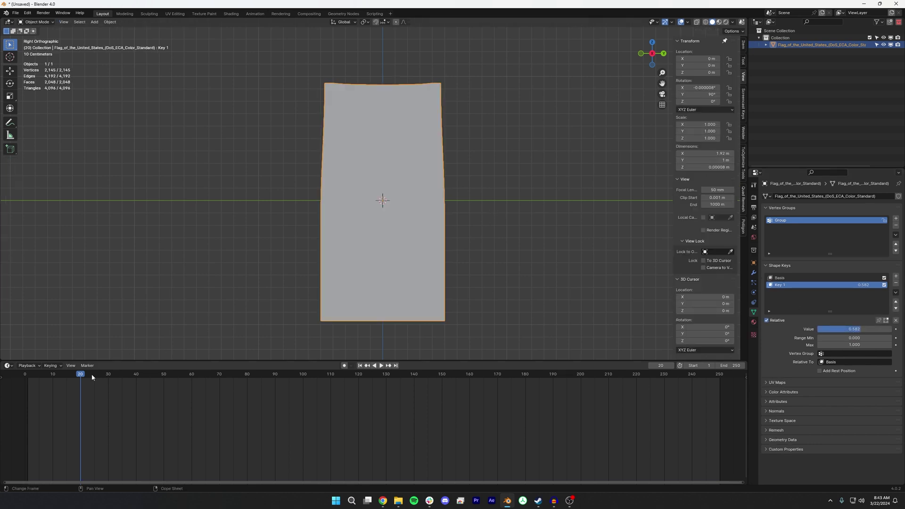
{"action": "left_click_drag", "start_coordinate": [92, 377], "coordinate": [25, 377]}
{"action": "left_click_drag", "start_coordinate": [863, 330], "coordinate": [817, 330]}
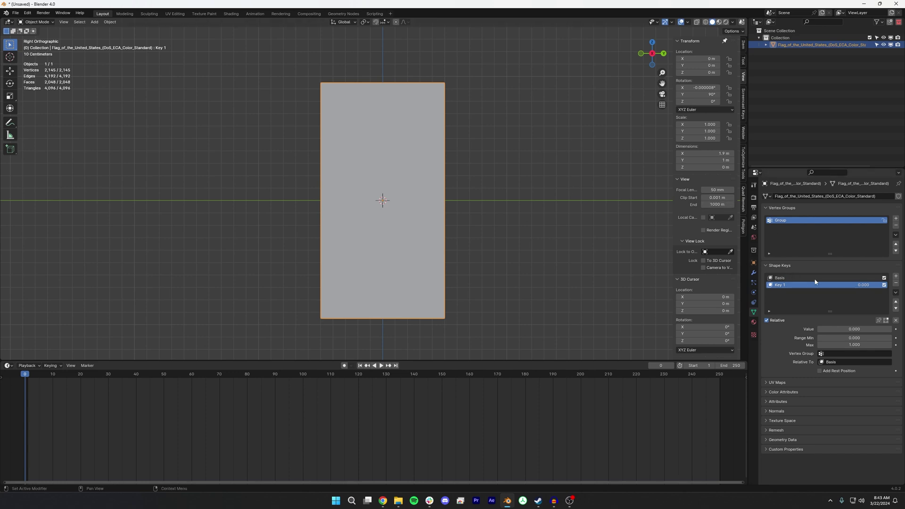
{"action": "left_click_drag", "start_coordinate": [818, 329], "coordinate": [783, 332]}
- Keyframe Key 1's value of 0 at frame 10 and briefly play the simulation
{"action": "left_click", "coordinate": [52, 375]}
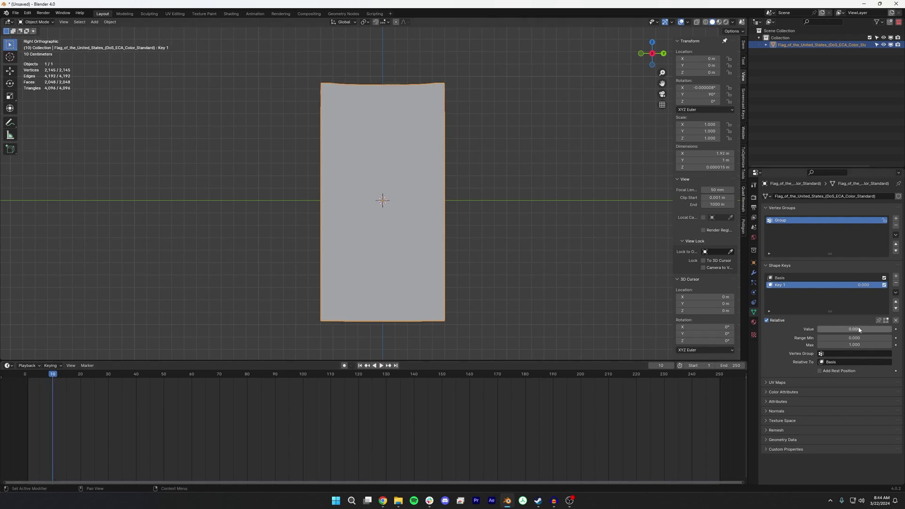
{"action": "key", "text": "i"}
{"action": "key", "text": "space"}
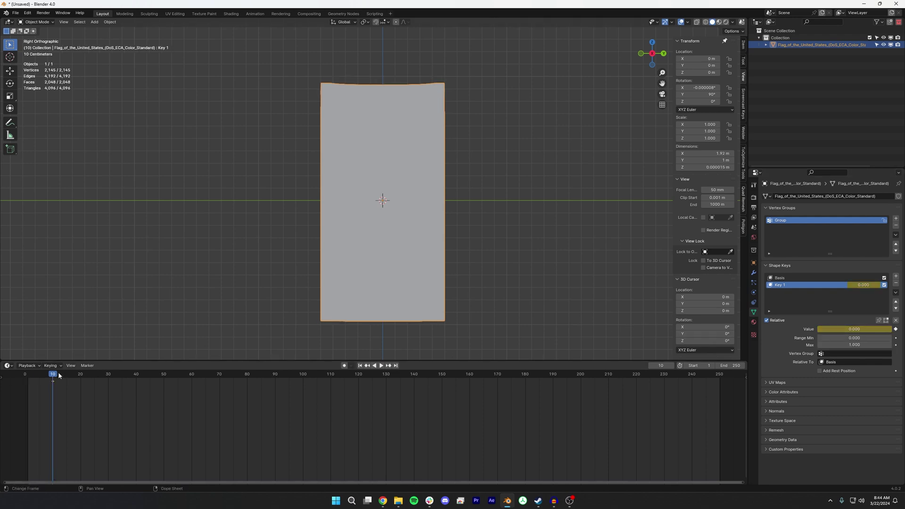
{"action": "key", "text": "space"}
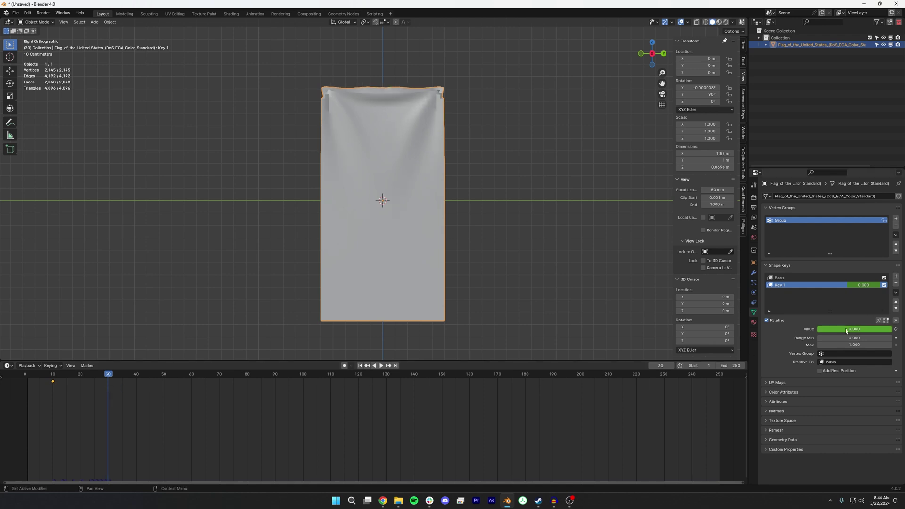
- Set Key 1's value to 1 and keyframe it at frame 40
{"action": "left_click_drag", "start_coordinate": [847, 330], "coordinate": [868, 327]}
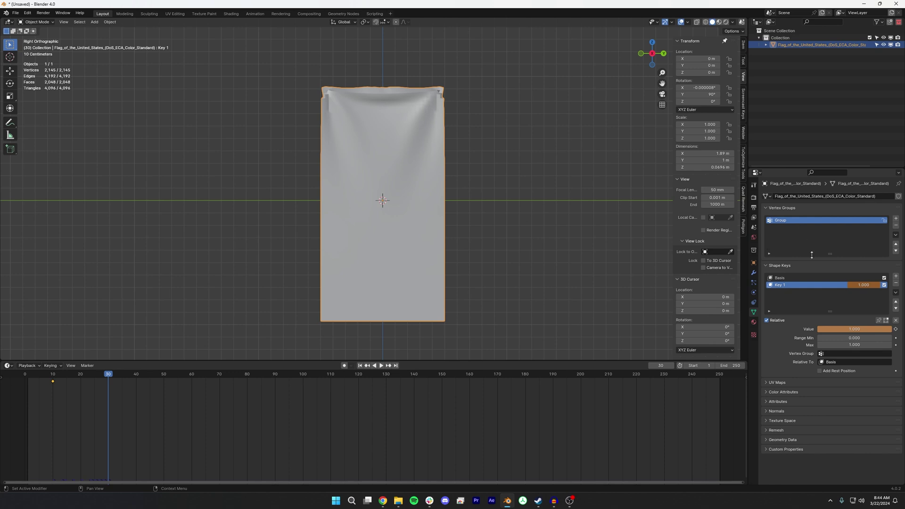
{"action": "left_click", "coordinate": [51, 383]}
{"action": "key", "text": "space"}
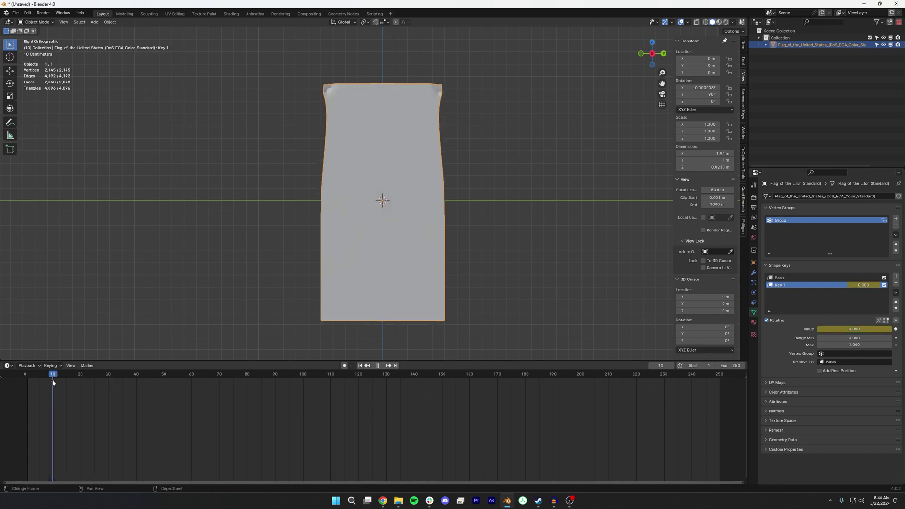
{"action": "key", "text": "space"}
{"action": "left_click_drag", "start_coordinate": [107, 377], "coordinate": [135, 377]}
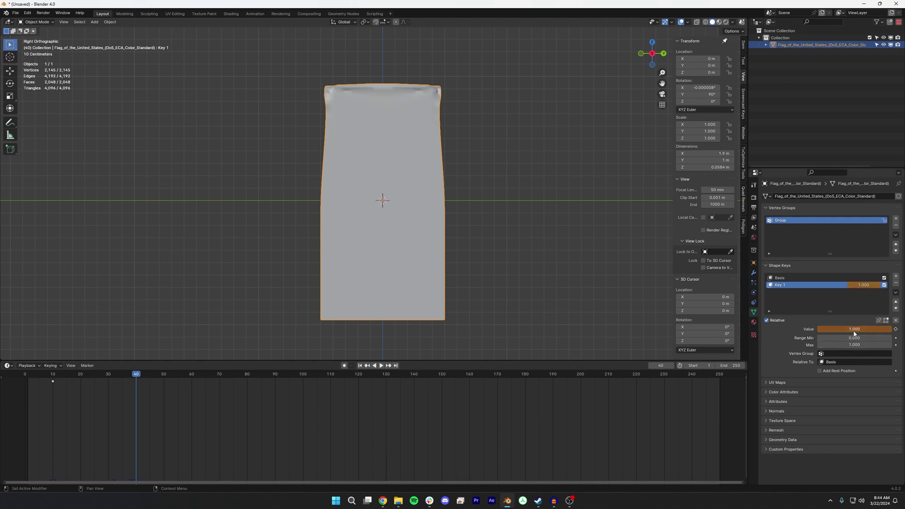
{"action": "key", "text": "i"}
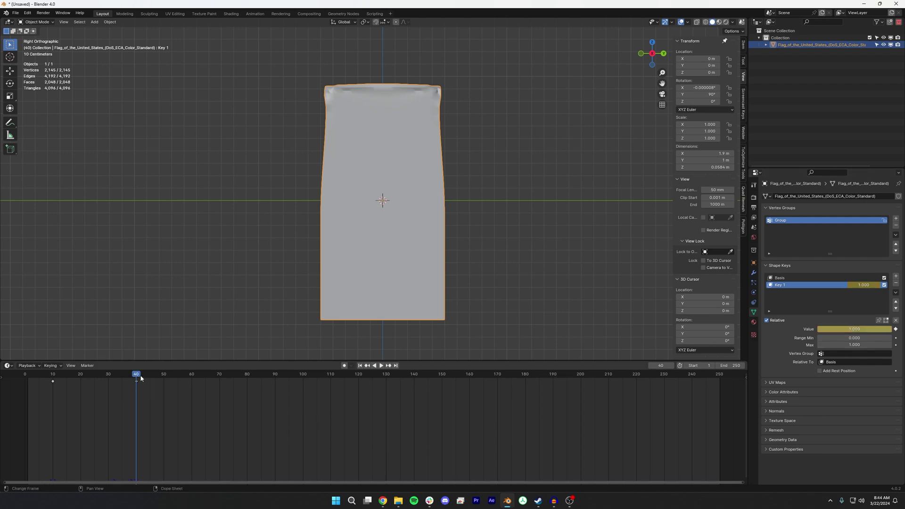
- Play the cloth simulation from the start and examine the draped folds from several angles
{"action": "key", "text": "shift+Left"}
{"action": "key", "text": "space"}
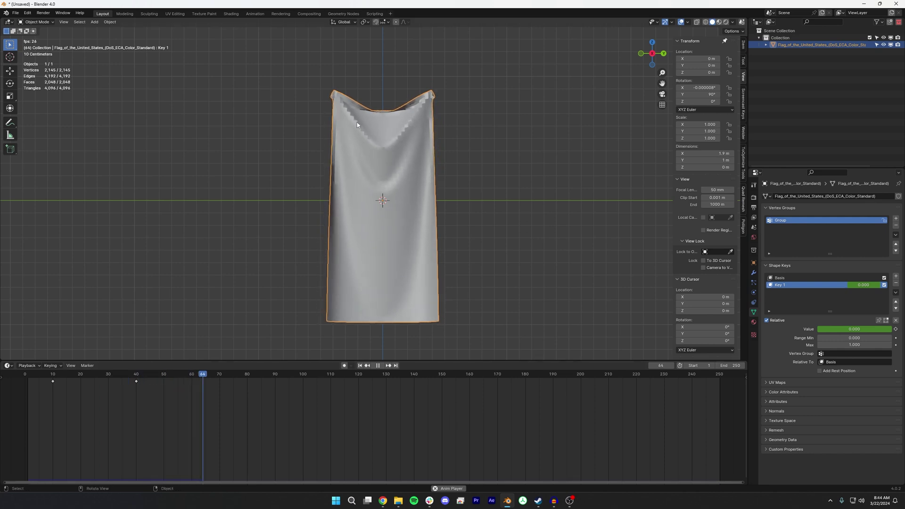
{"action": "key", "text": "space"}
{"action": "middle_click_drag", "start_coordinate": [354, 119], "coordinate": [374, 150]}
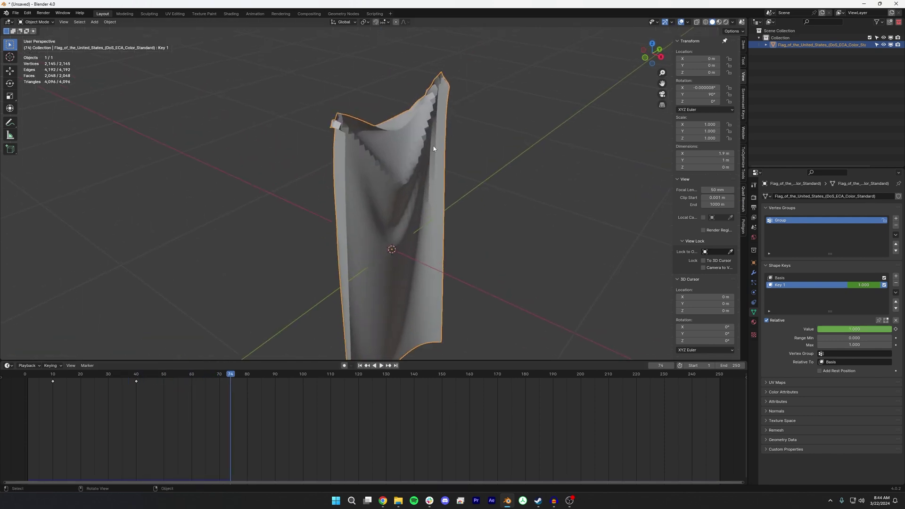
{"action": "middle_click_drag", "start_coordinate": [445, 146], "coordinate": [384, 160]}
- Apply Shade Auto Smooth to the flag and examine its folds up close
{"action": "right_click", "coordinate": [384, 160]}
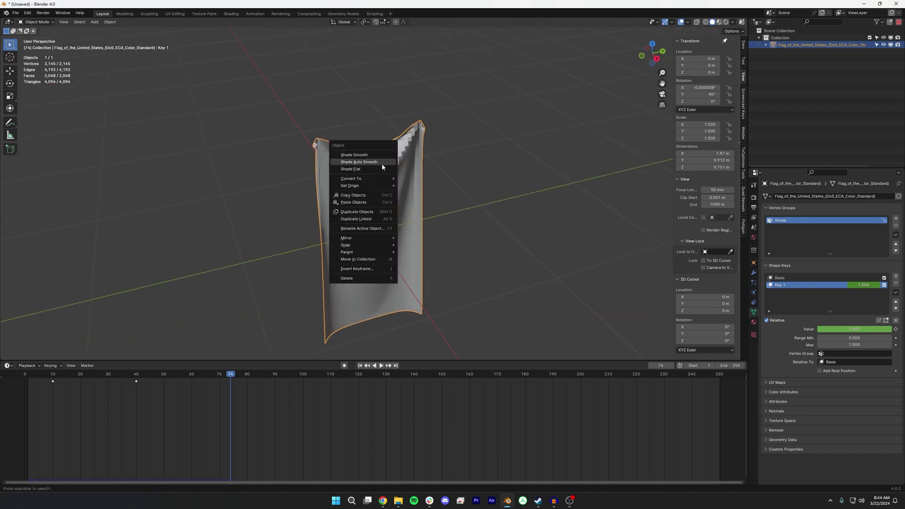
{"action": "left_click", "coordinate": [383, 162]}
{"action": "scroll", "coordinate": [415, 141], "scroll_direction": "up", "scroll_amount": 5}
{"action": "middle_click_drag", "start_coordinate": [384, 165], "coordinate": [353, 136]}
- Check the flag's mesh in Edit Mode, return to Object Mode and replay the cloth simulation up to frame 100
{"action": "key", "text": "Tab"}
{"action": "scroll", "coordinate": [225, 73], "scroll_direction": "down", "scroll_amount": 4}
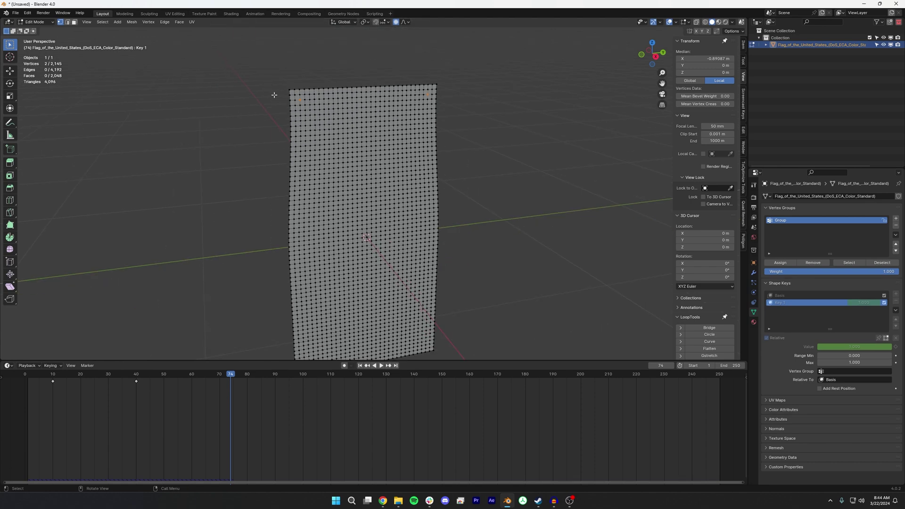
{"action": "scroll", "coordinate": [284, 98], "scroll_direction": "down", "scroll_amount": 2}
{"action": "key", "text": "Tab"}
{"action": "scroll", "coordinate": [410, 170], "scroll_direction": "up", "scroll_amount": 3}
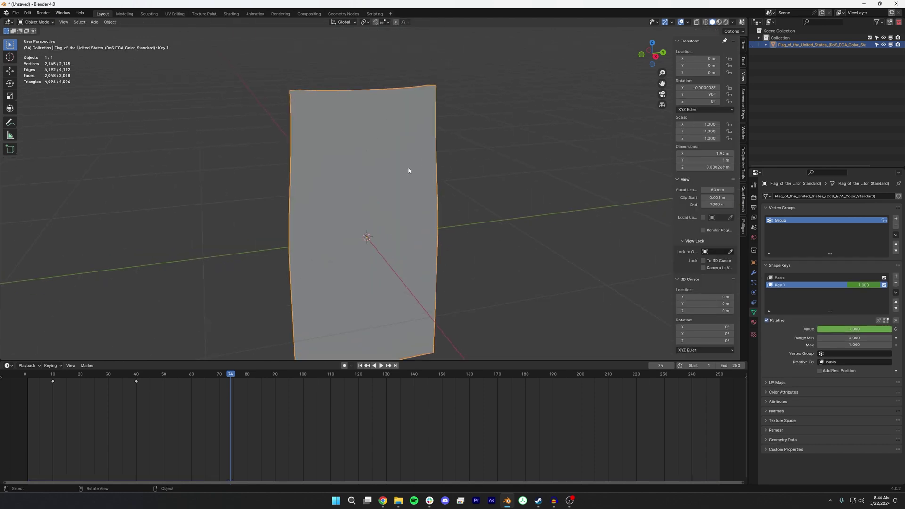
{"action": "left_click_drag", "start_coordinate": [230, 374], "coordinate": [6, 374]}
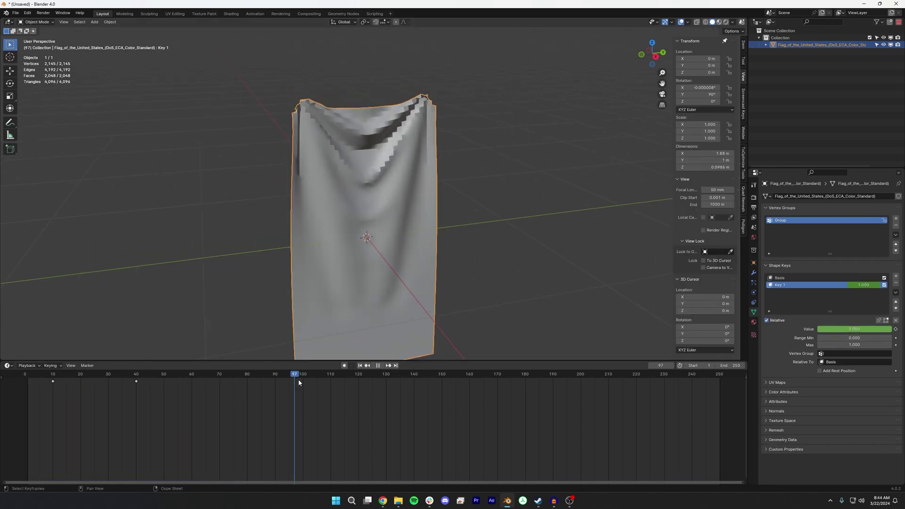
{"action": "key", "text": "space"}
- Add a Subdivision Surface modifier to the flag and set its Render level to 3
{"action": "left_click", "coordinate": [754, 273]}
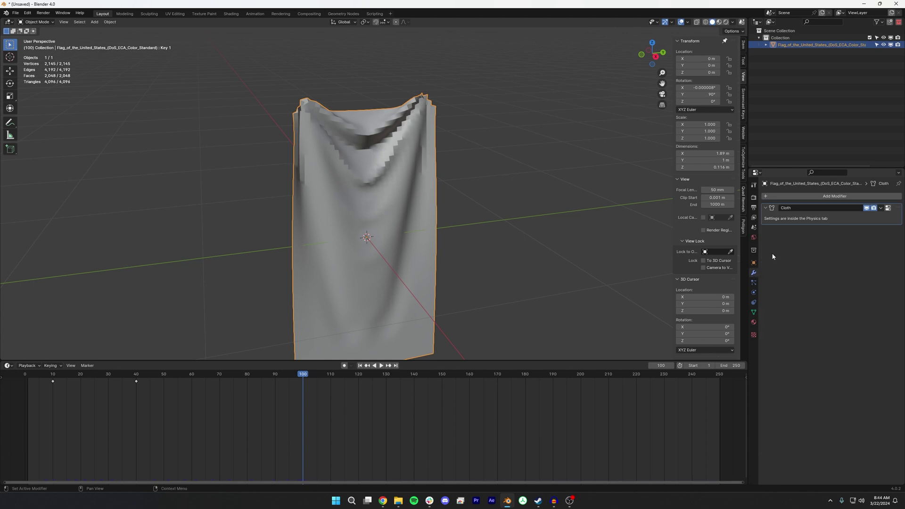
{"action": "left_click", "coordinate": [825, 196]}
{"action": "type", "text": "s"}
{"action": "left_click", "coordinate": [789, 209]}
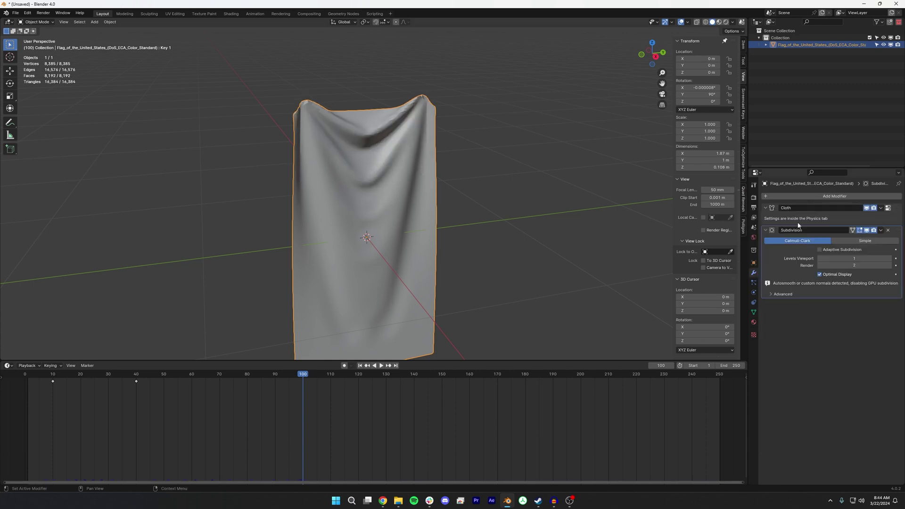
{"action": "left_click", "coordinate": [890, 265]}
- Try viewport subdivision levels of 3 and 2 on the deselected flag and set Levels Viewport back to 1
{"action": "left_click", "coordinate": [890, 259]}
{"action": "left_click", "coordinate": [889, 258]}
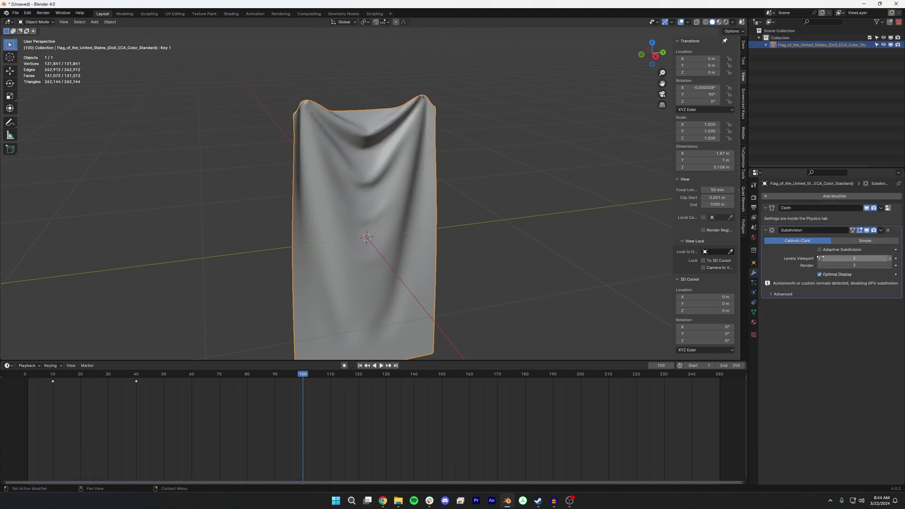
{"action": "key", "text": "alt+a"}
{"action": "scroll", "coordinate": [391, 179], "scroll_direction": "up", "scroll_amount": 3}
{"action": "left_click", "coordinate": [820, 259]}
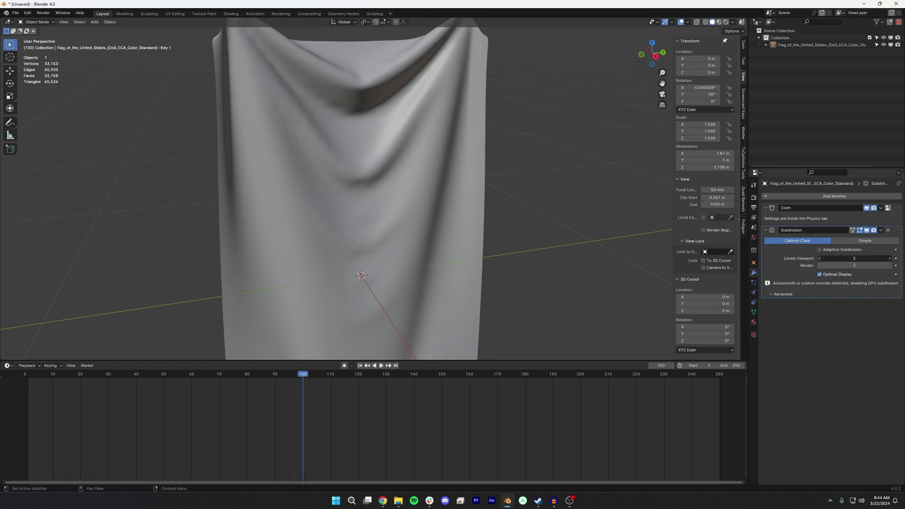
{"action": "left_click_drag", "start_coordinate": [820, 259], "coordinate": [823, 265]}
- Inspect the folds, select the flag, view it straight on and set the cloth Quality Steps to 8
{"action": "middle_click_drag", "start_coordinate": [478, 191], "coordinate": [453, 181]}
{"action": "scroll", "coordinate": [396, 234], "scroll_direction": "up", "scroll_amount": 5}
{"action": "scroll", "coordinate": [453, 182], "scroll_direction": "down", "scroll_amount": 3}
{"action": "left_click", "coordinate": [418, 210]}
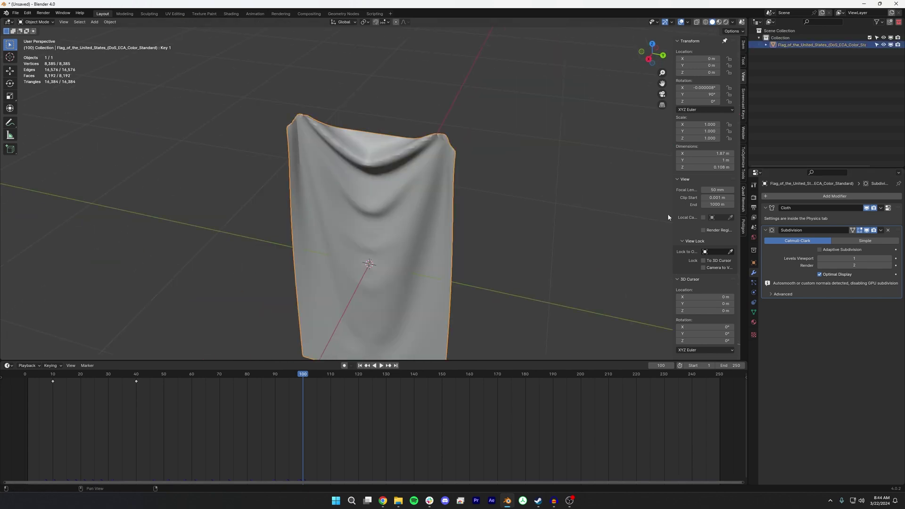
{"action": "left_click", "coordinate": [649, 58]}
{"action": "left_click", "coordinate": [754, 293]}
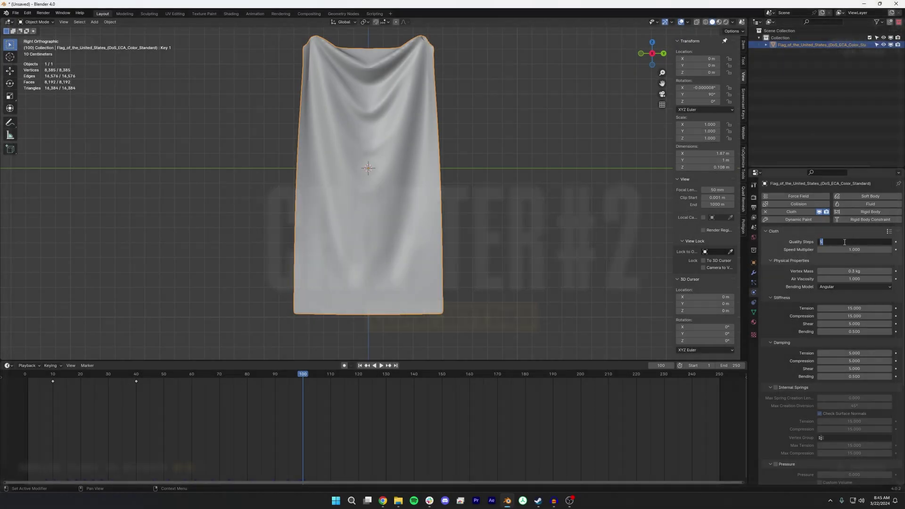
{"action": "left_click", "coordinate": [844, 242]}
{"action": "type", "text": "8"}
{"action": "key", "text": "Return"}
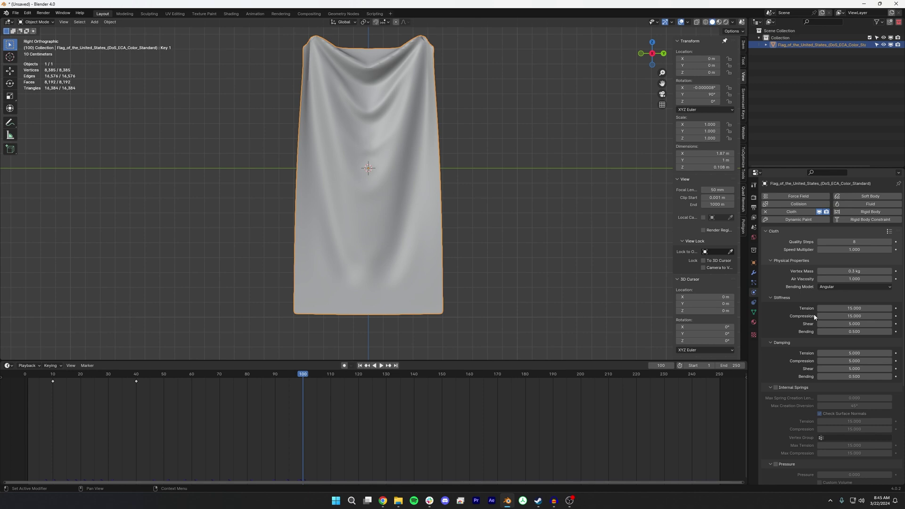
- Enable Self Collisions in the cloth settings and set the self-collision distance to 0.001 m
{"action": "scroll", "coordinate": [773, 244], "scroll_direction": "down", "scroll_amount": 5}
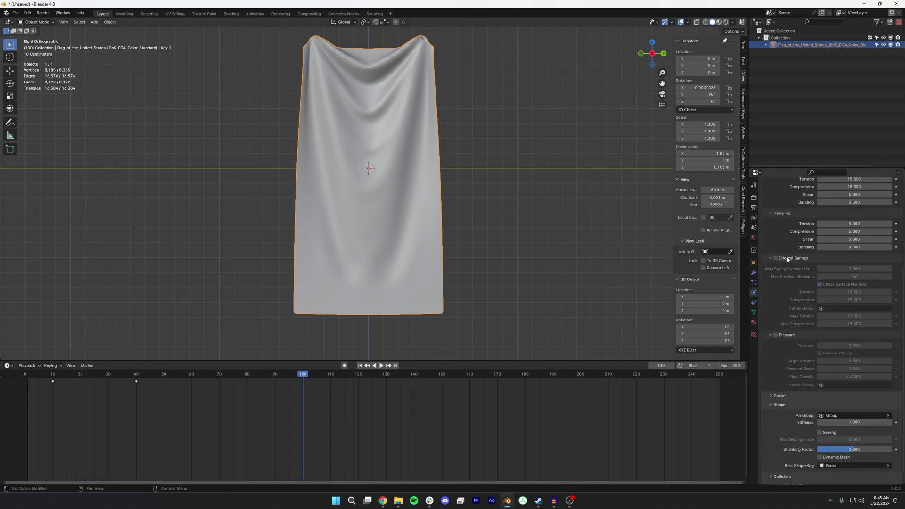
{"action": "scroll", "coordinate": [806, 373], "scroll_direction": "down", "scroll_amount": 3}
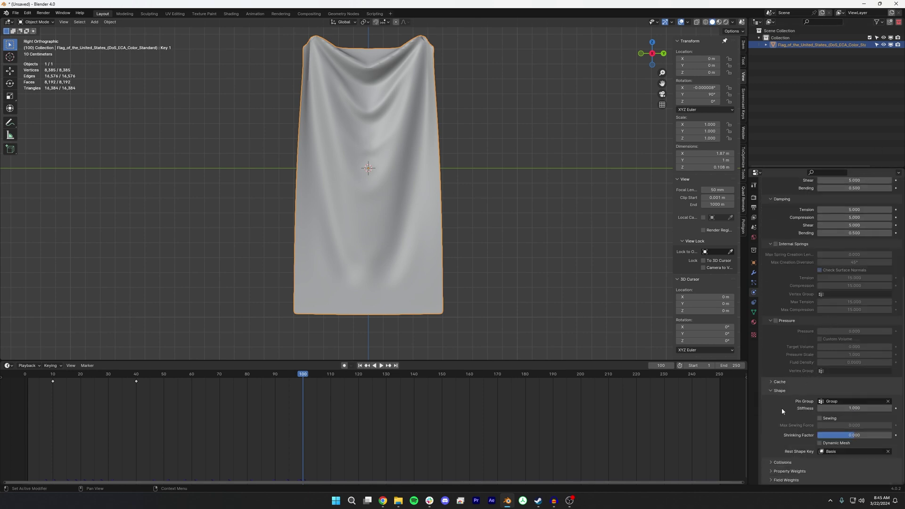
{"action": "left_click", "coordinate": [782, 463]}
{"action": "scroll", "coordinate": [789, 451], "scroll_direction": "down", "scroll_amount": 4}
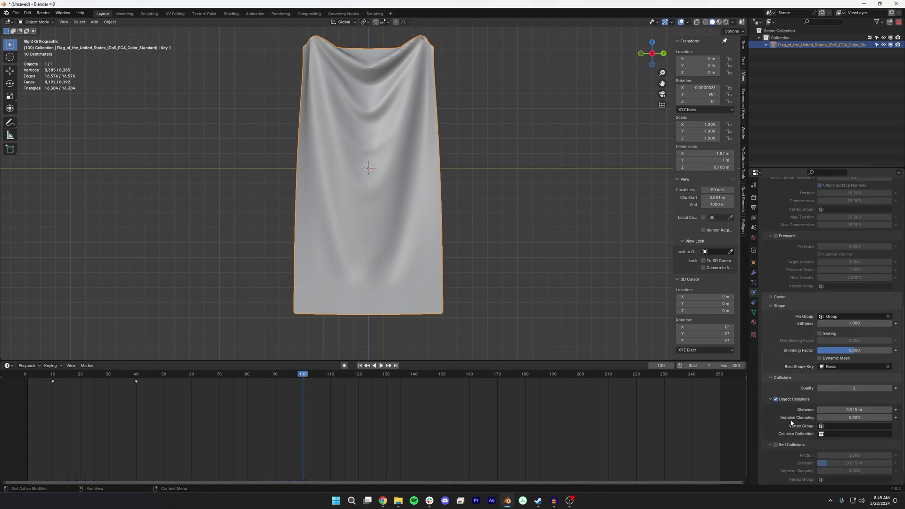
{"action": "scroll", "coordinate": [775, 445], "scroll_direction": "down", "scroll_amount": 1}
{"action": "left_click", "coordinate": [775, 426]}
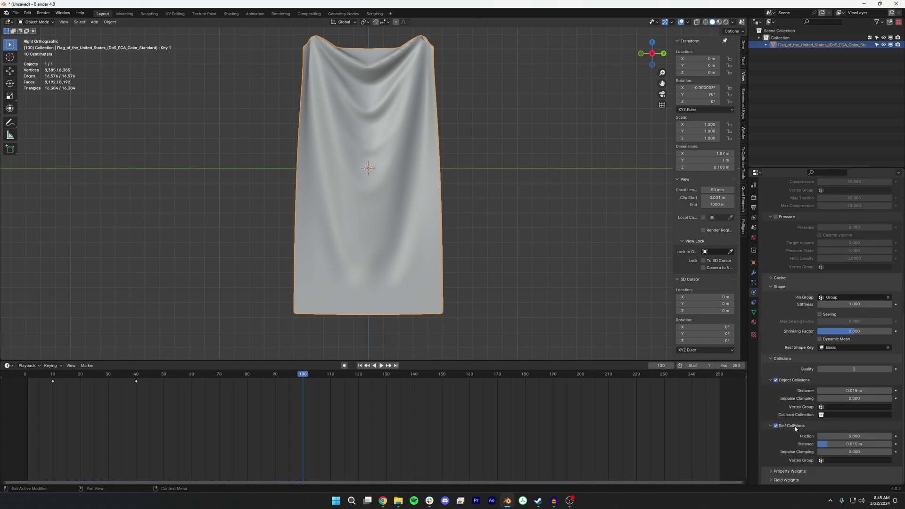
{"action": "left_click", "coordinate": [890, 443]}
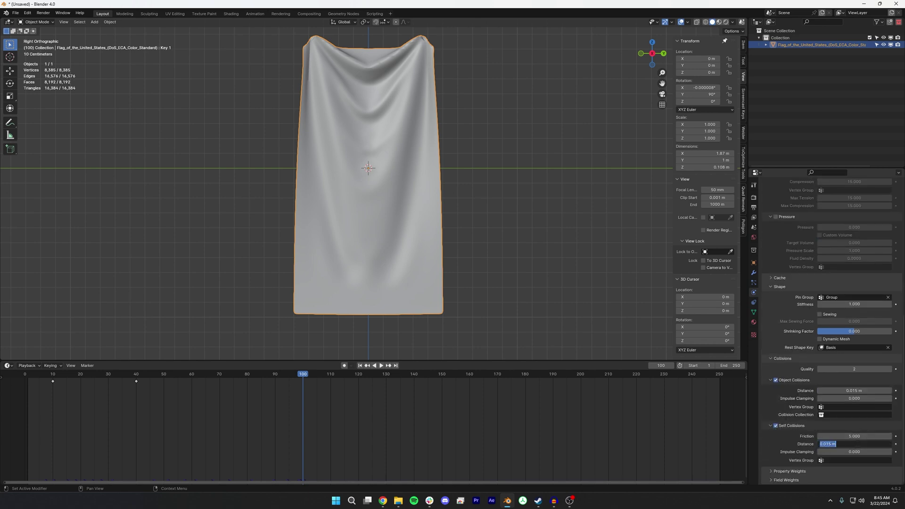
{"action": "type", "text": ".001"}
{"action": "key", "text": "Return"}
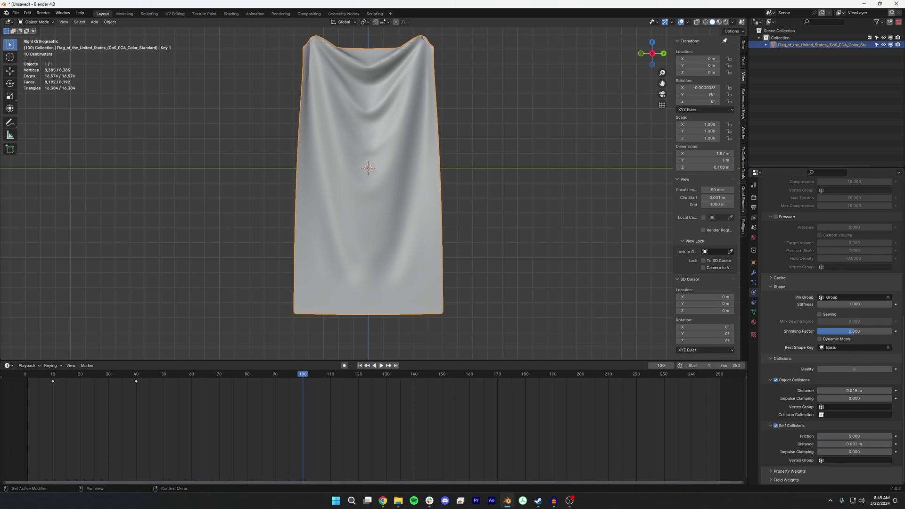
- Set the cloth's Object Collisions distance to 0.001 m and the collision Quality to 8
{"action": "left_click", "coordinate": [871, 391]}
{"action": "left_click", "coordinate": [865, 369]}
{"action": "type", "text": "8"}
{"action": "key", "text": "Return"}
- Rerun the cloth simulation from frame 0, stop it at frame 123 and examine the drape from an angle
{"action": "left_click_drag", "start_coordinate": [82, 374], "coordinate": [10, 379]}
{"action": "key", "text": "space"}
{"action": "scroll", "coordinate": [200, 166], "scroll_direction": "down", "scroll_amount": 1}
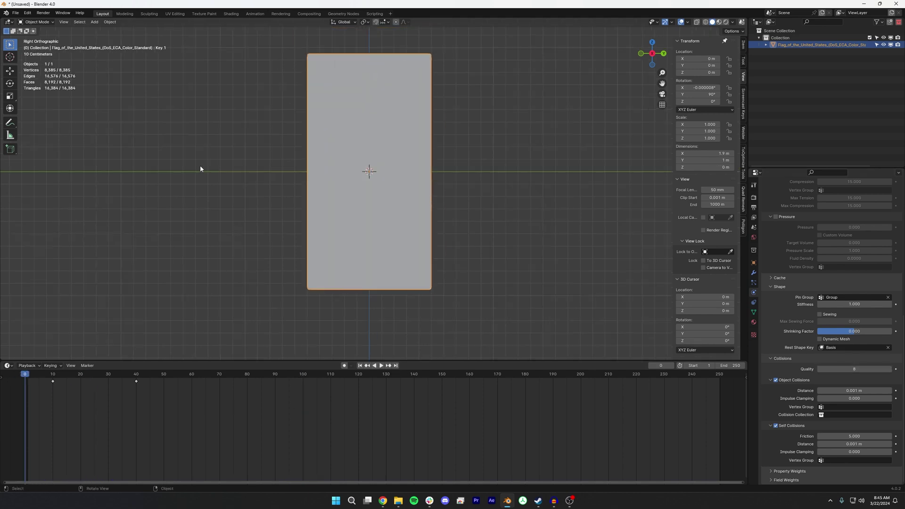
{"action": "middle_click_drag", "start_coordinate": [207, 161], "coordinate": [226, 183], "text": "shift"}
{"action": "key", "text": "space"}
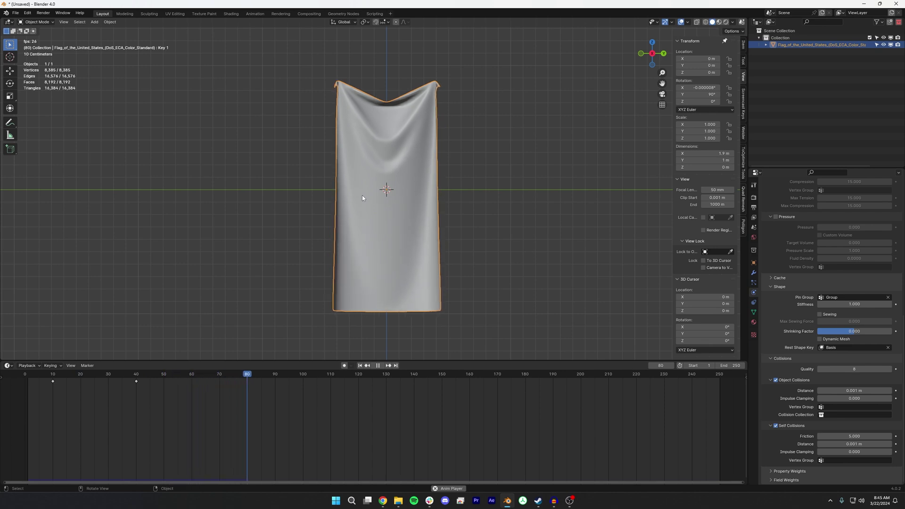
{"action": "key", "text": "space"}
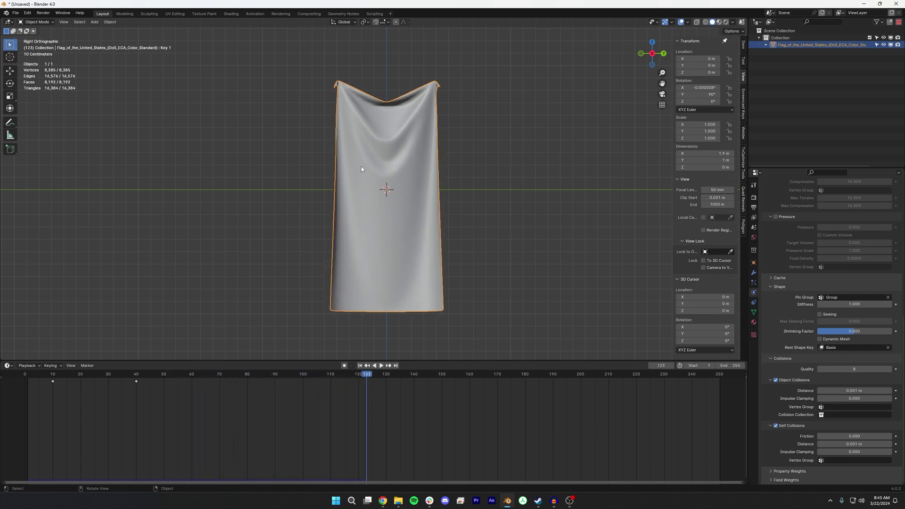
{"action": "middle_click_drag", "start_coordinate": [361, 168], "coordinate": [401, 206]}
- Try to apply the flag's Cloth modifier
{"action": "left_click", "coordinate": [753, 273]}
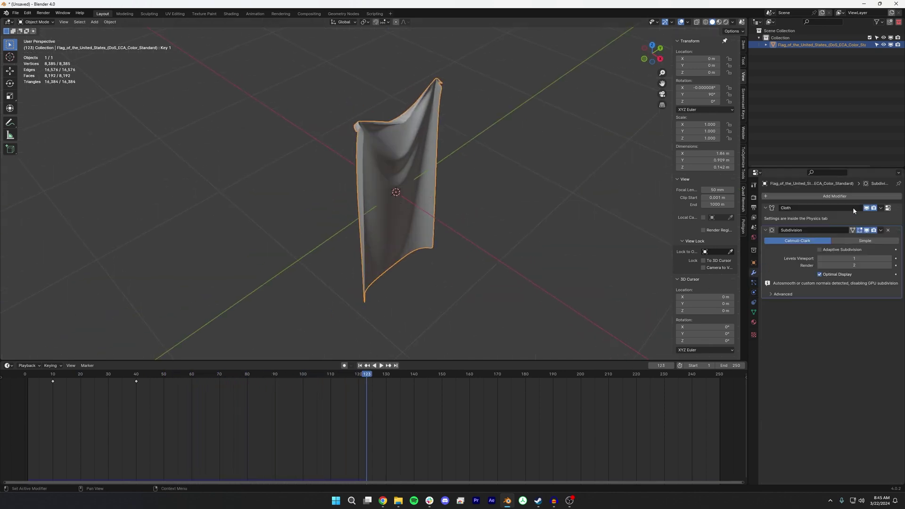
{"action": "left_click", "coordinate": [881, 208]}
{"action": "left_click", "coordinate": [823, 213]}
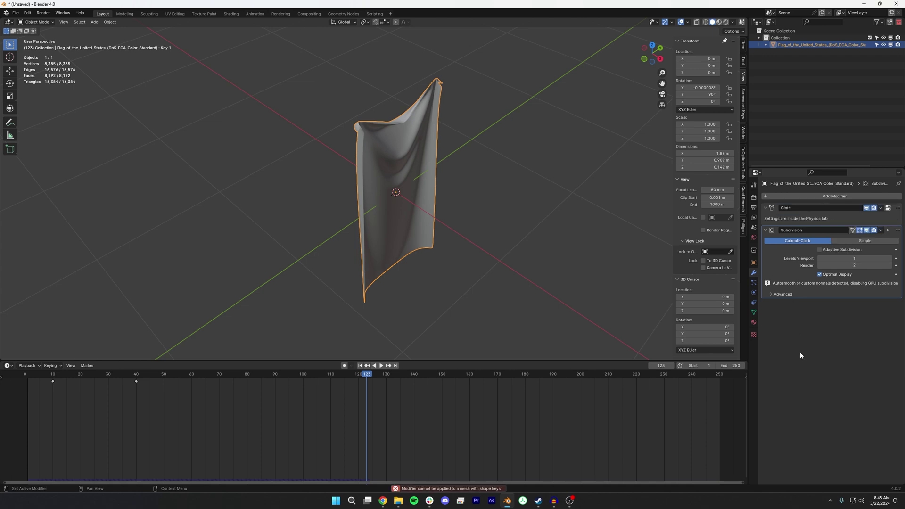
- Replay the cloth simulation from the beginning and stop it at frame 127
{"action": "left_click_drag", "start_coordinate": [54, 372], "coordinate": [191, 379]}
{"action": "key", "text": "shift+Left"}
{"action": "key", "text": "space"}
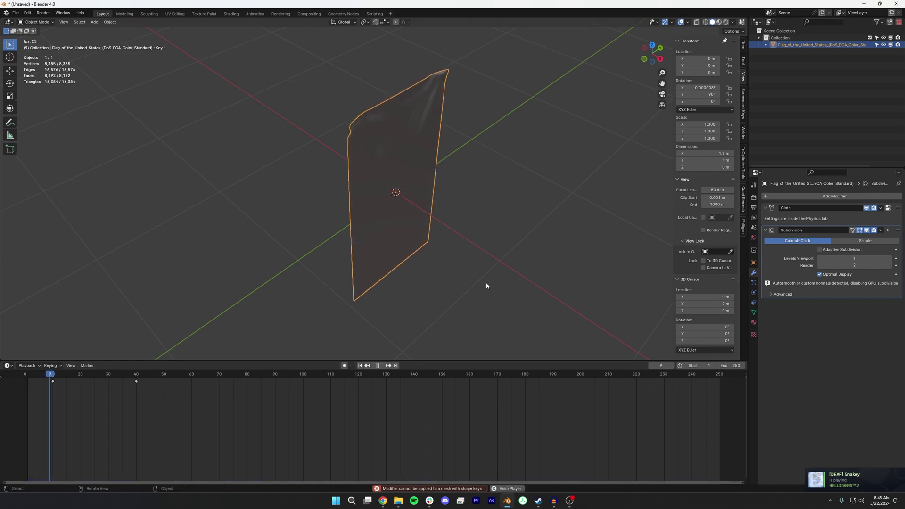
{"action": "middle_click_drag", "start_coordinate": [505, 260], "coordinate": [488, 240]}
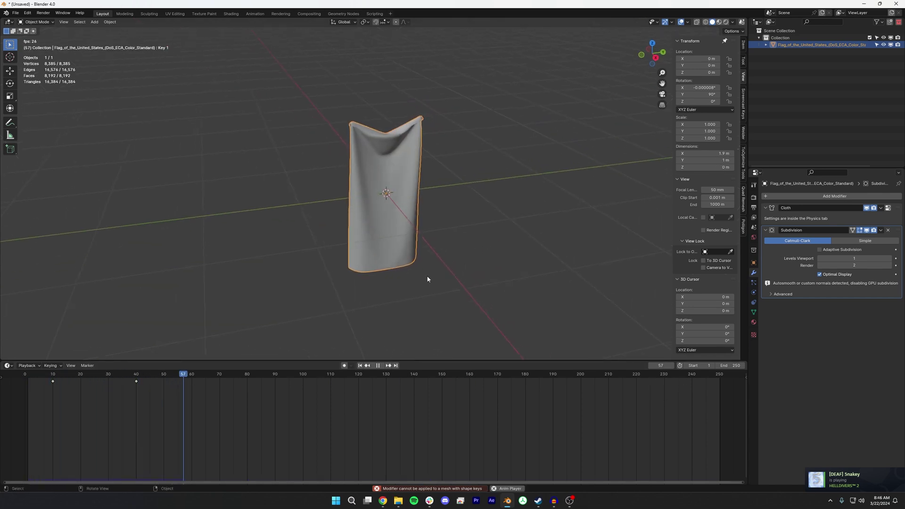
{"action": "scroll", "coordinate": [417, 269], "scroll_direction": "up", "scroll_amount": 4}
{"action": "scroll", "coordinate": [425, 279], "scroll_direction": "down", "scroll_amount": 1}
{"action": "scroll", "coordinate": [425, 281], "scroll_direction": "down", "scroll_amount": 1}
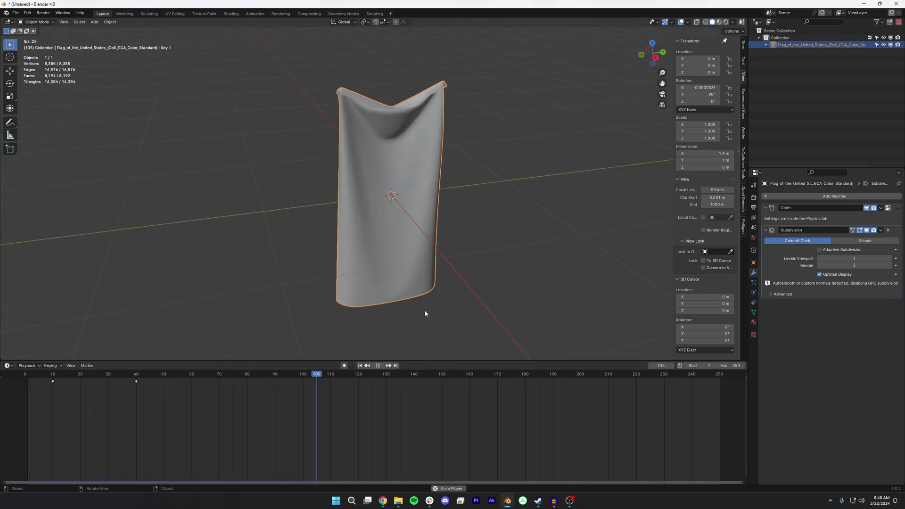
{"action": "key", "text": "space"}
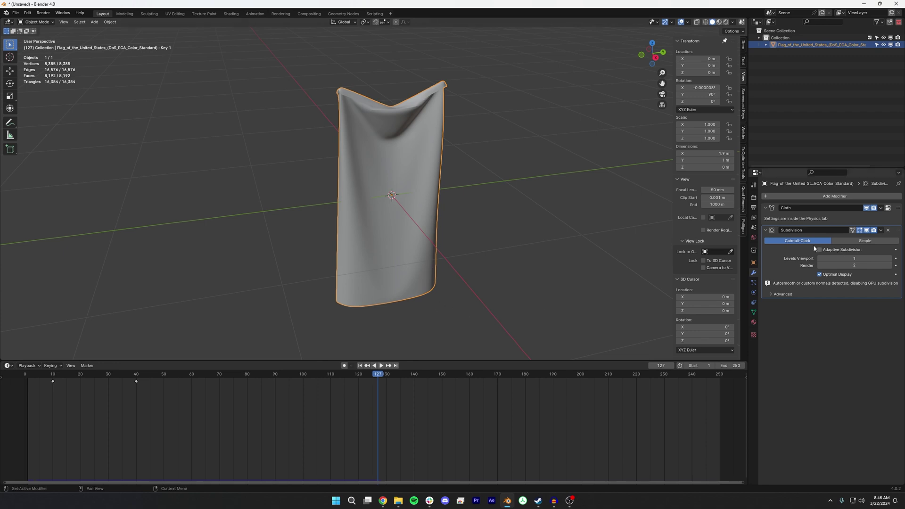
- Delete both the Key 1 and Basis shape keys from the flag mesh
{"action": "left_click", "coordinate": [754, 282]}
{"action": "left_click", "coordinate": [754, 312]}
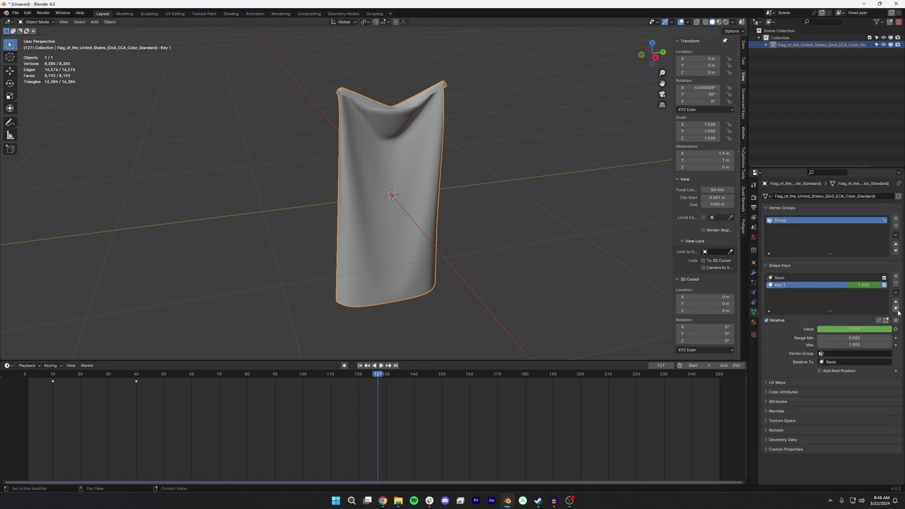
{"action": "right_click", "coordinate": [793, 285]}
{"action": "left_click", "coordinate": [895, 281]}
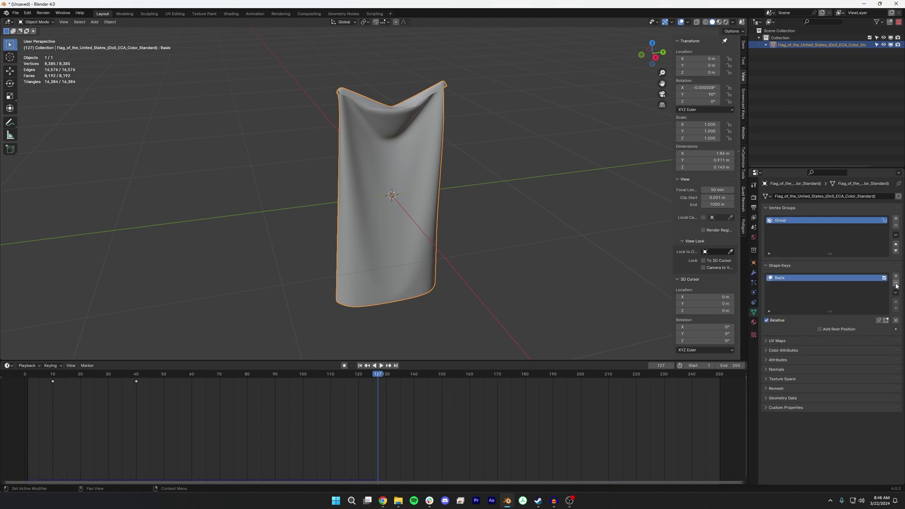
{"action": "left_click", "coordinate": [896, 282]}
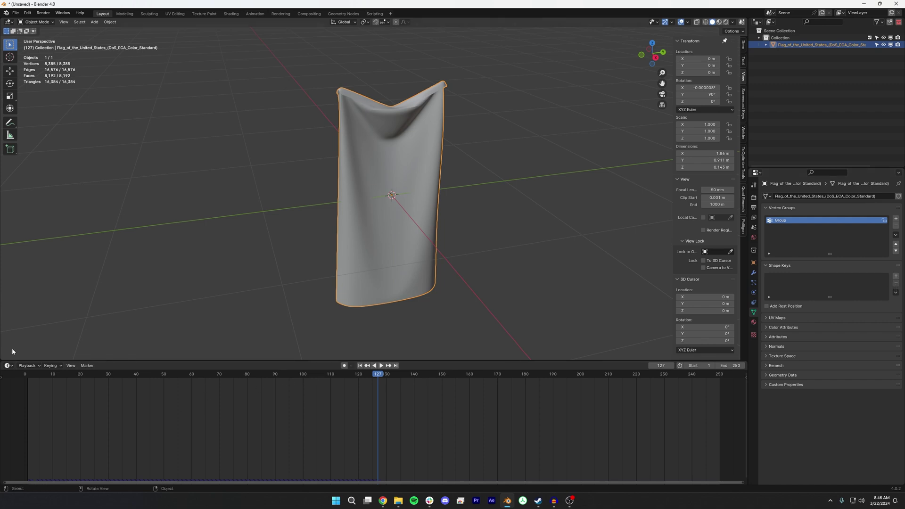
- Apply the Cloth modifier so the draped shape becomes the flag's real geometry
{"action": "left_click", "coordinate": [754, 273]}
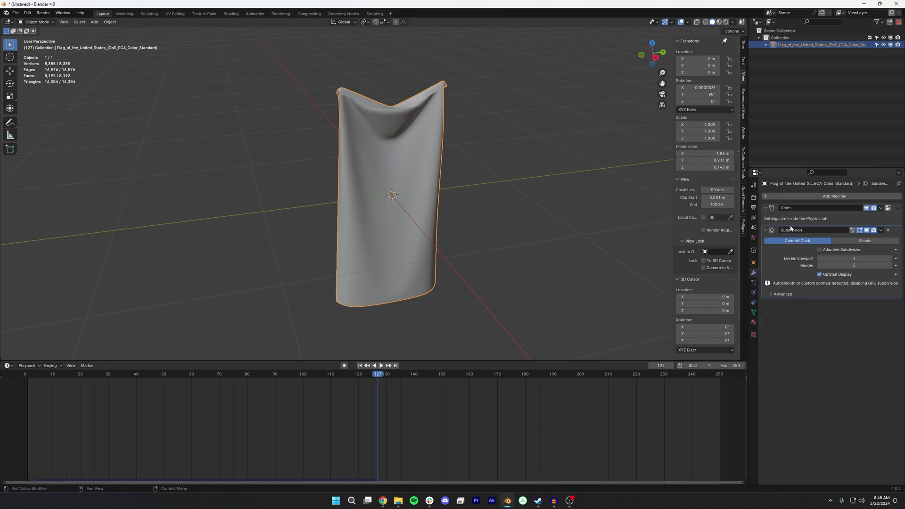
{"action": "left_click", "coordinate": [881, 208]}
{"action": "left_click", "coordinate": [861, 215]}
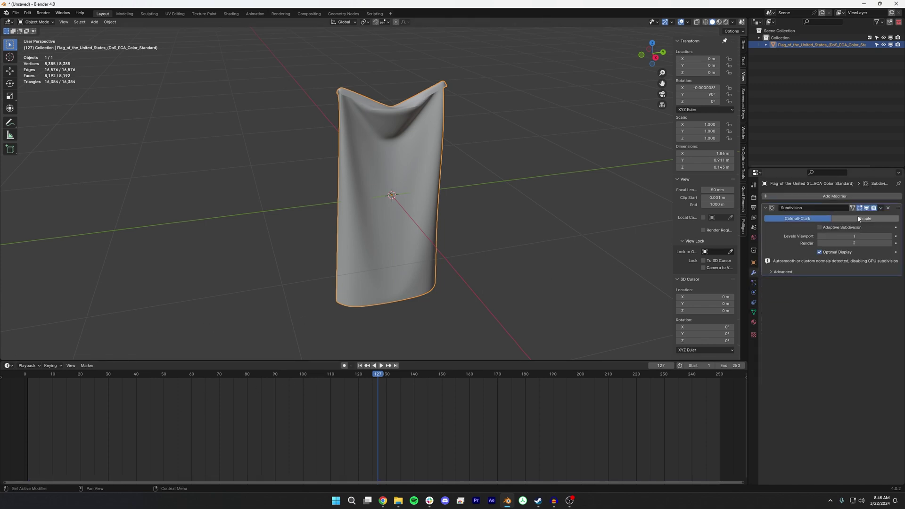
- Scrub back to frame 19, examine the draped flag in rendered shading and show the World settings
{"action": "left_click", "coordinate": [271, 377]}
{"action": "key", "text": "space"}
{"action": "left_click_drag", "start_coordinate": [271, 378], "coordinate": [78, 387]}
{"action": "mouse_move", "coordinate": [287, 222]}
{"action": "middle_mouse_down"}
{"action": "mouse_move", "coordinate": [429, 213]}
{"action": "mouse_move", "coordinate": [290, 226]}
{"action": "middle_mouse_up"}
{"action": "scroll", "coordinate": [383, 121], "scroll_direction": "up", "scroll_amount": 3}
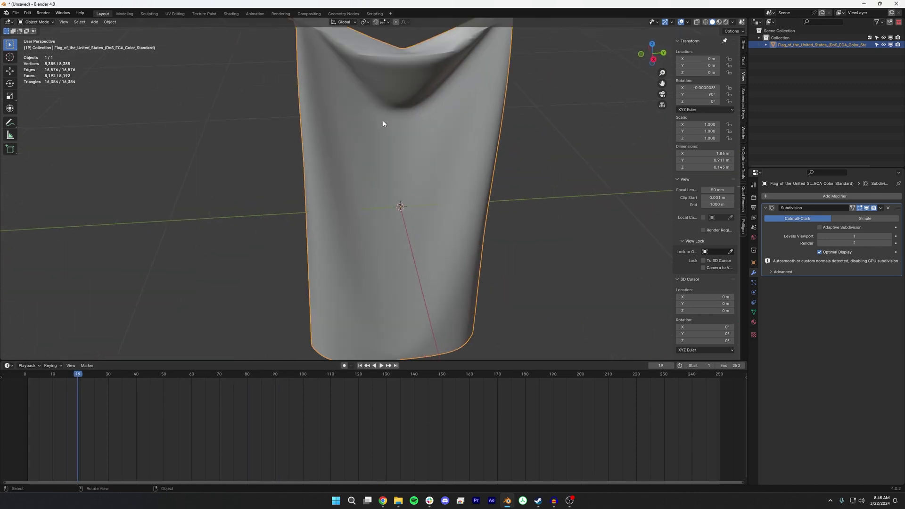
{"action": "middle_click_drag", "start_coordinate": [384, 121], "coordinate": [490, 157]}
{"action": "scroll", "coordinate": [490, 157], "scroll_direction": "down", "scroll_amount": 3}
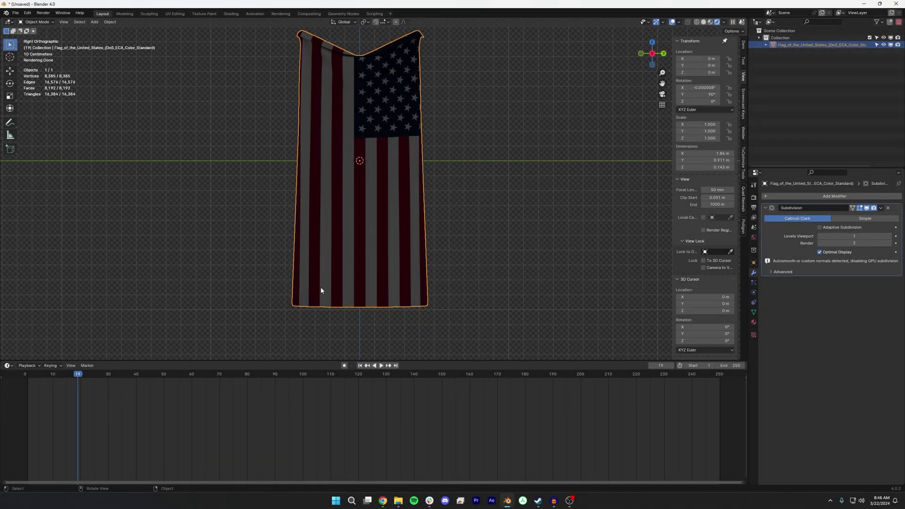
{"action": "mouse_move", "coordinate": [376, 248]}
{"action": "middle_mouse_down"}
{"action": "mouse_move", "coordinate": [412, 269]}
{"action": "mouse_move", "coordinate": [380, 250]}
{"action": "middle_mouse_up"}
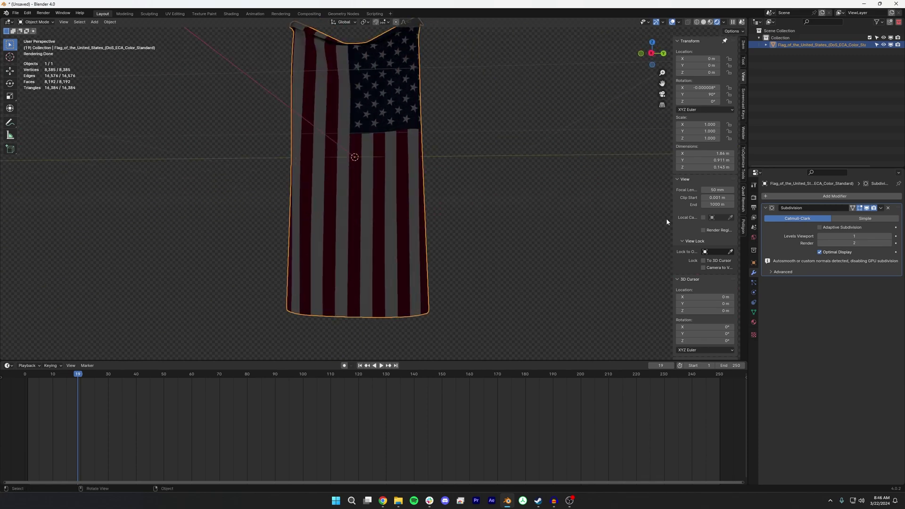
{"action": "left_click", "coordinate": [754, 237]}
- In Edit Mode, select the two bottom corner vertices of the flag and view it straight on
{"action": "key", "text": "Tab"}
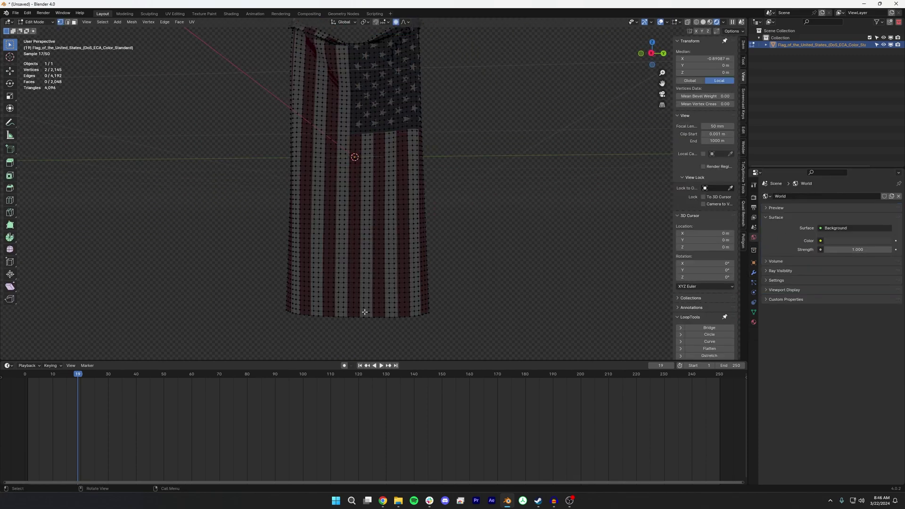
{"action": "middle_click_drag", "start_coordinate": [364, 312], "coordinate": [392, 220]}
{"action": "scroll", "coordinate": [330, 241], "scroll_direction": "up", "scroll_amount": 4}
{"action": "left_click", "coordinate": [288, 259]}
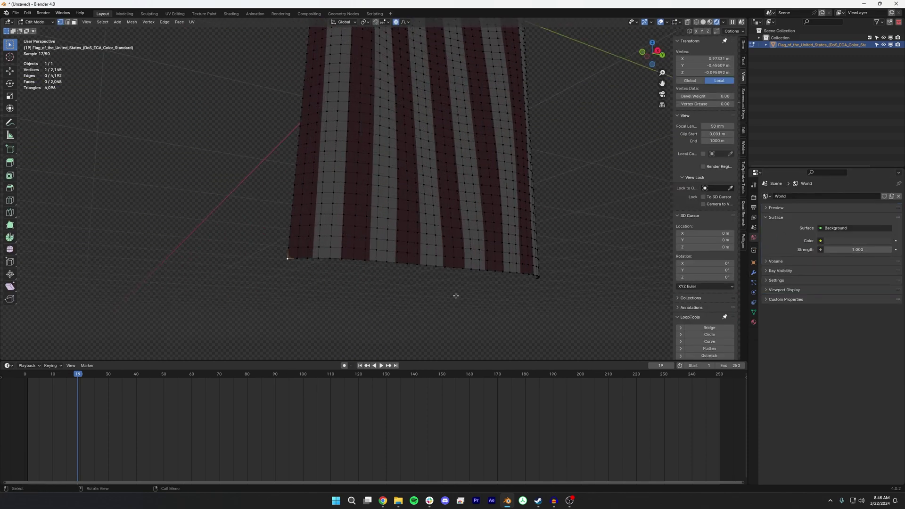
{"action": "scroll", "coordinate": [453, 294], "scroll_direction": "down", "scroll_amount": 3}
{"action": "left_click", "coordinate": [442, 248], "text": "shift"}
{"action": "left_click", "coordinate": [658, 51]}
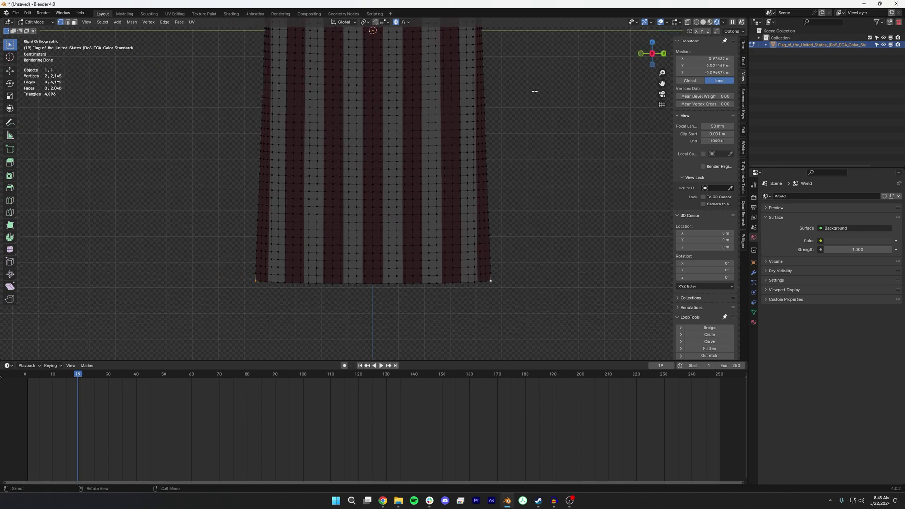
- Raise the two bottom corners about 0.06 m along Z using Sharp proportional falloff with a size of about 0.39 m
{"action": "middle_click_drag", "start_coordinate": [447, 118], "coordinate": [412, 189], "text": "shift"}
{"action": "left_click", "coordinate": [408, 22]}
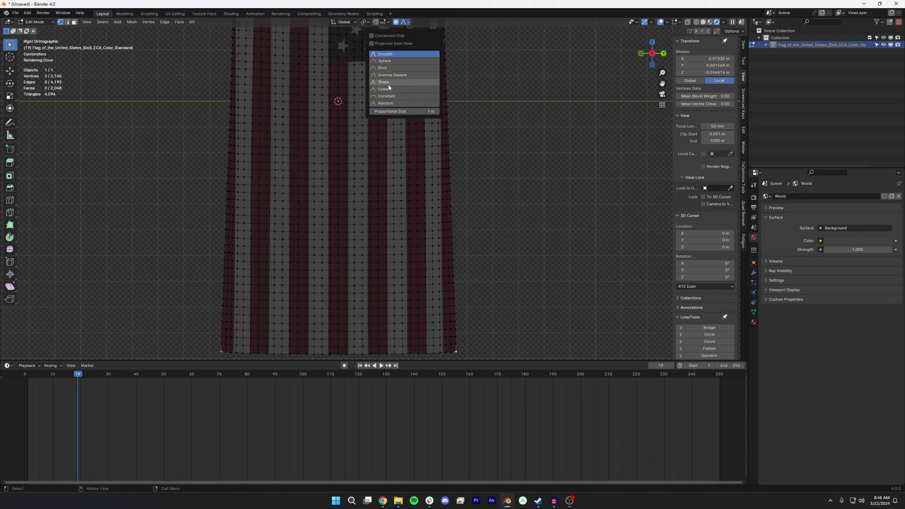
{"action": "scroll", "coordinate": [408, 213], "scroll_direction": "down", "scroll_amount": 2}
{"action": "key", "text": "g"}
{"action": "key", "text": "z"}
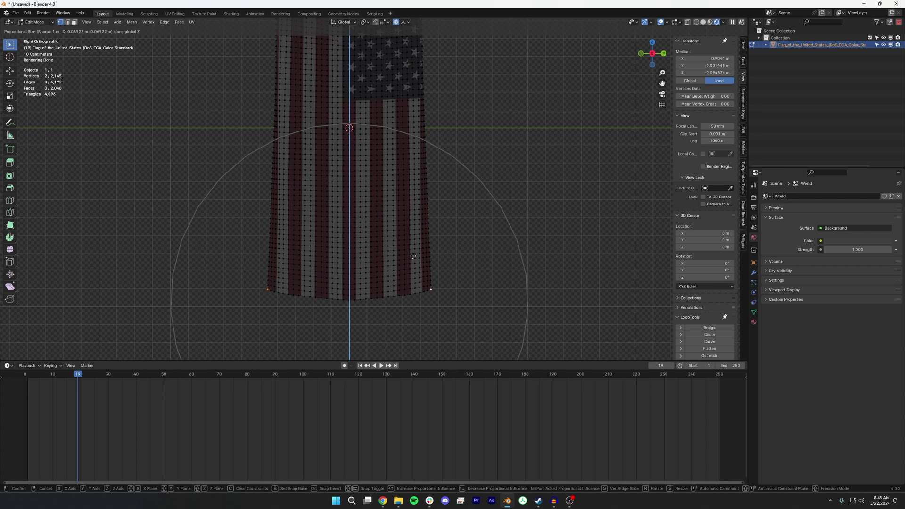
{"action": "scroll", "coordinate": [414, 255], "scroll_direction": "up", "scroll_amount": 9}
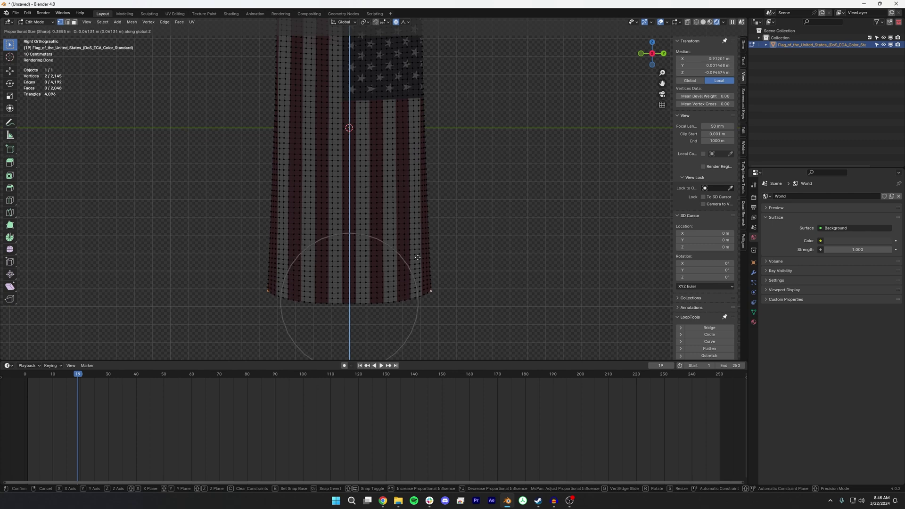
{"action": "left_click", "coordinate": [418, 258]}
- Return to Object Mode, deselect the flag and centre it in the right orthographic view
{"action": "key", "text": "Tab"}
{"action": "mouse_move", "coordinate": [419, 260]}
{"action": "middle_mouse_down"}
{"action": "mouse_move", "coordinate": [496, 250]}
{"action": "mouse_move", "coordinate": [463, 266]}
{"action": "mouse_move", "coordinate": [436, 257]}
{"action": "middle_mouse_up"}
{"action": "left_click", "coordinate": [497, 251]}
{"action": "scroll", "coordinate": [497, 256], "scroll_direction": "down", "scroll_amount": 3}
{"action": "key", "text": "KP_3"}
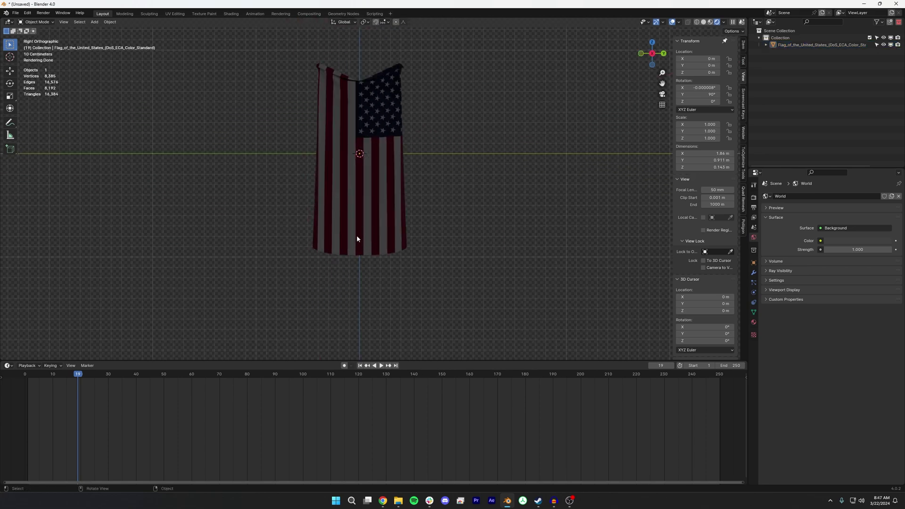
{"action": "middle_click_drag", "start_coordinate": [357, 235], "coordinate": [363, 268], "text": "shift"}
- Connect an Environment Texture to the World background colour and load brown_photostudio_02_4k.hdr
{"action": "left_click", "coordinate": [821, 241]}
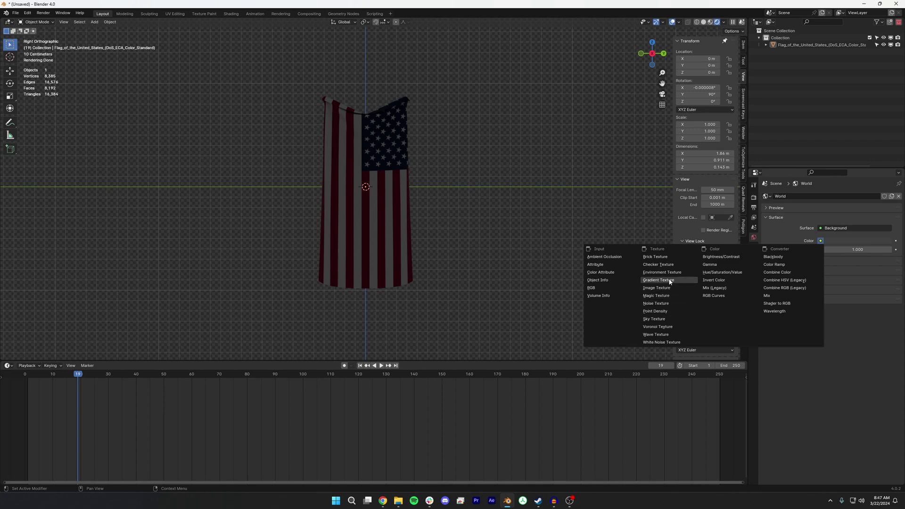
{"action": "left_click", "coordinate": [673, 273]}
{"action": "left_click", "coordinate": [871, 250]}
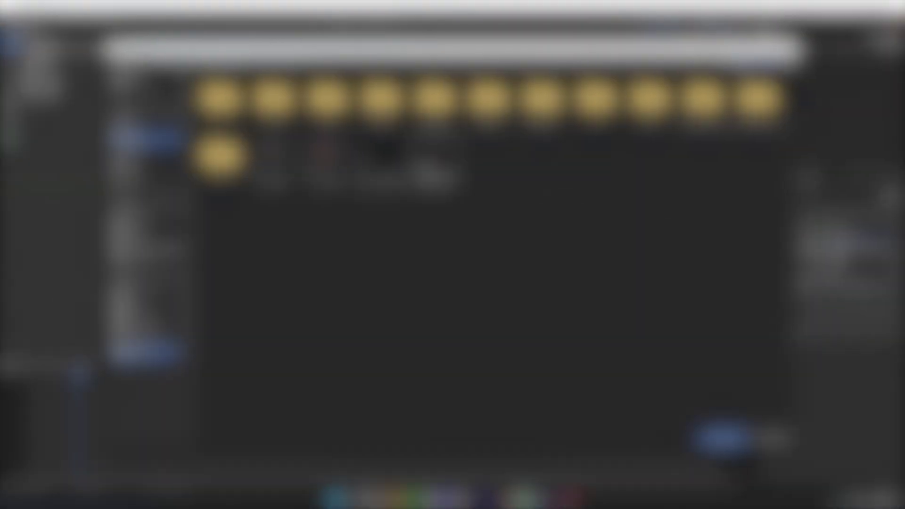
{"action": "left_click", "coordinate": [147, 239]}
{"action": "left_click", "coordinate": [147, 188]}
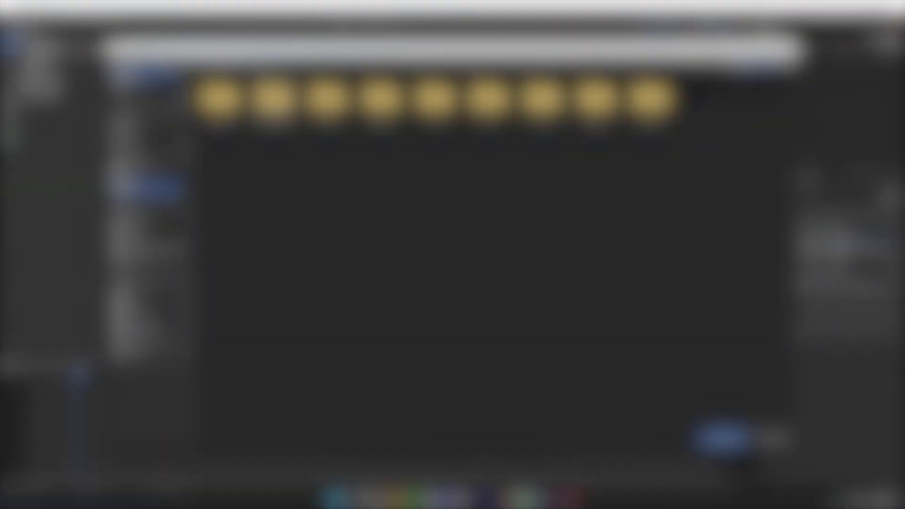
{"action": "mouse_move", "coordinate": [415, 48]}
{"action": "left_mouse_down"}
{"action": "mouse_move", "coordinate": [448, 349]}
{"action": "mouse_move", "coordinate": [452, 268]}
{"action": "mouse_move", "coordinate": [403, 50]}
{"action": "left_mouse_up"}
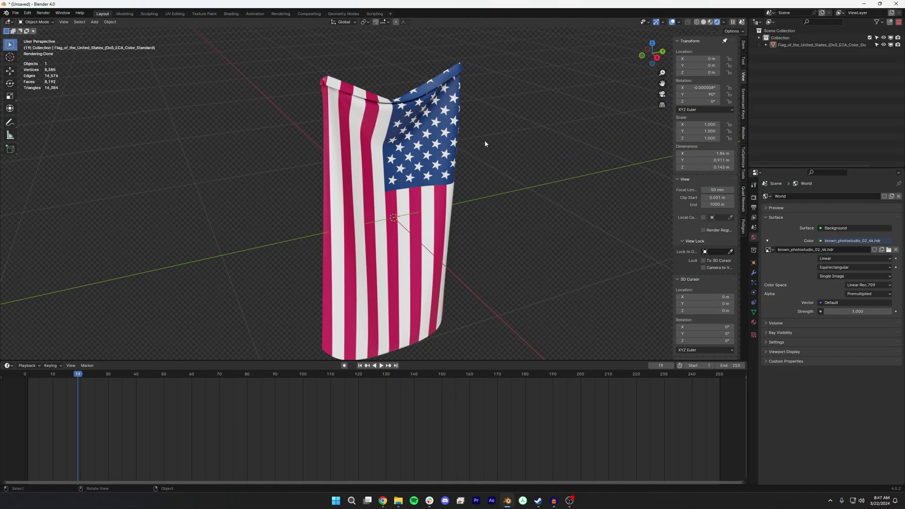
- Add a spot light at the world origin and view it with the flag from the back
{"action": "middle_click_drag", "start_coordinate": [486, 99], "coordinate": [649, 90]}
{"action": "left_click", "coordinate": [641, 56]}
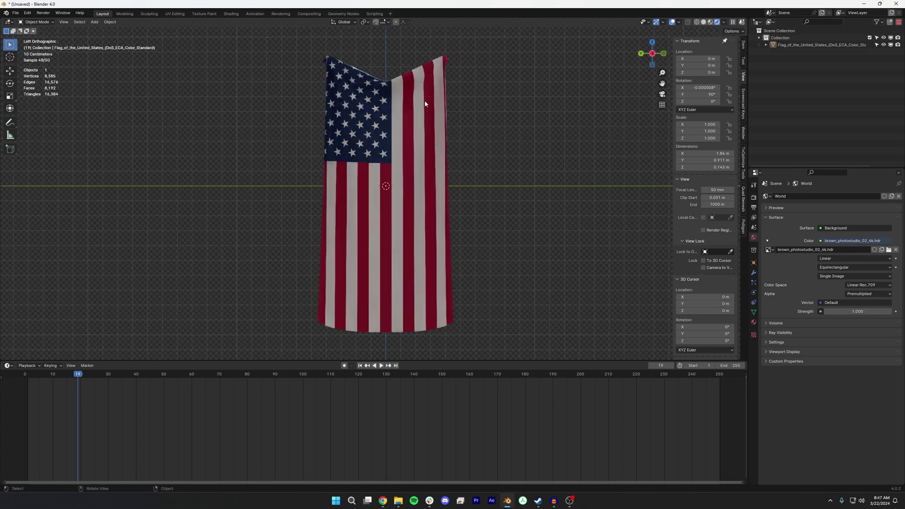
{"action": "key", "text": "shift+a"}
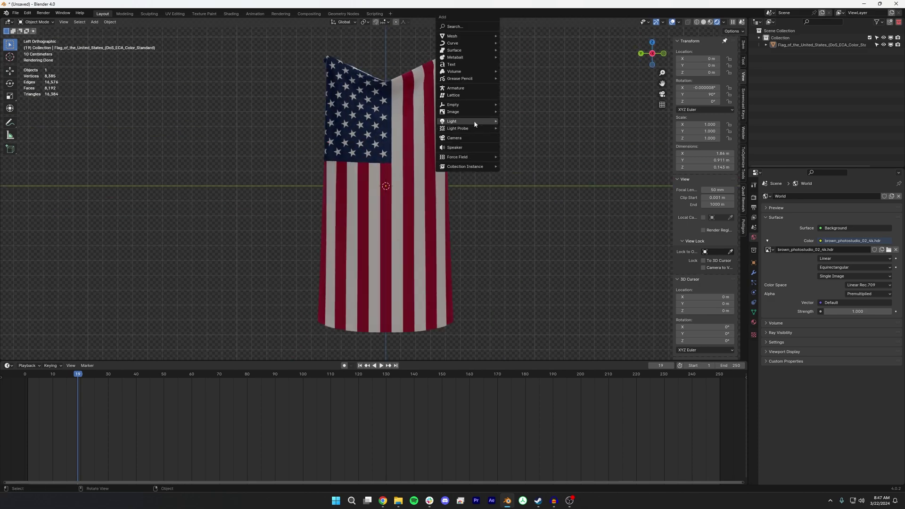
{"action": "mouse_move", "coordinate": [476, 122]}
{"action": "left_click", "coordinate": [522, 139]}
{"action": "left_click", "coordinate": [639, 54]}
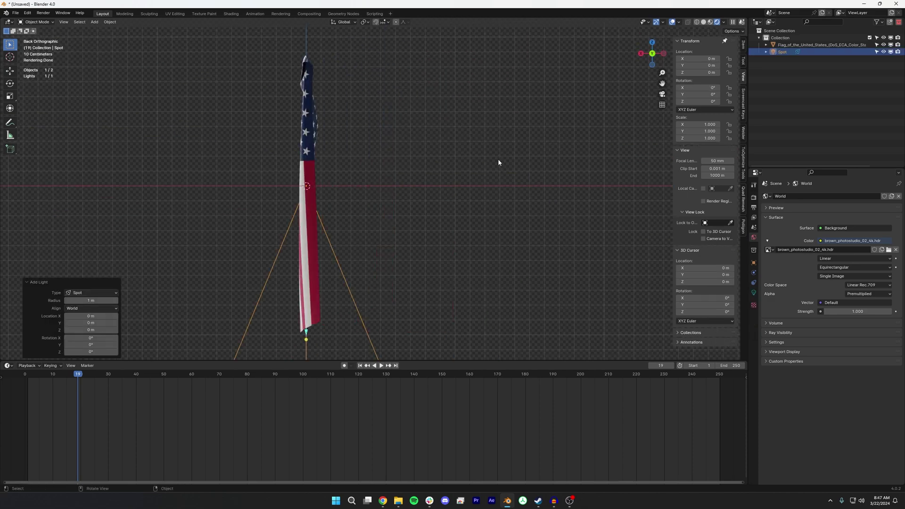
- Place the spot light above the flag at about X -0.35 m, Z 1.64 m and tilt it about 13° toward the cloth
{"action": "key", "text": "g"}
{"action": "left_click", "coordinate": [400, 89]}
{"action": "key", "text": "r"}
{"action": "left_click", "coordinate": [375, 151]}
{"action": "key", "text": "g"}
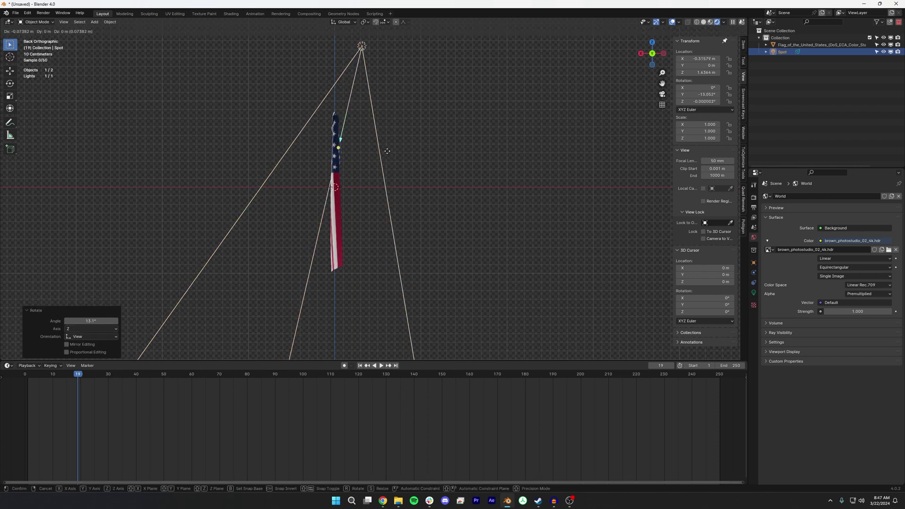
{"action": "left_click", "coordinate": [385, 151]}
- Adjust the World background strength and set the spot light's power to 40.2 W with a 0 m radius
{"action": "left_click", "coordinate": [844, 311]}
{"action": "type", "text": "2.3"}
{"action": "key", "text": "Return"}
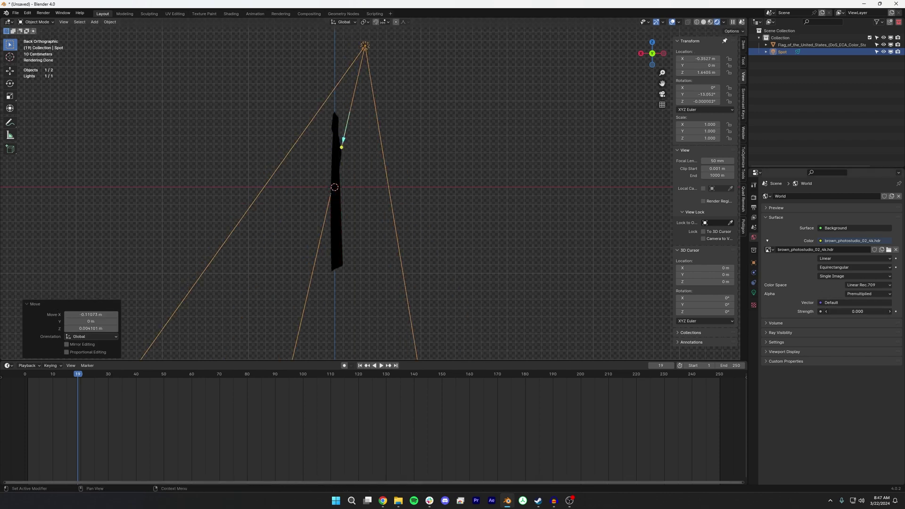
{"action": "key", "text": "ctrl+KP_3"}
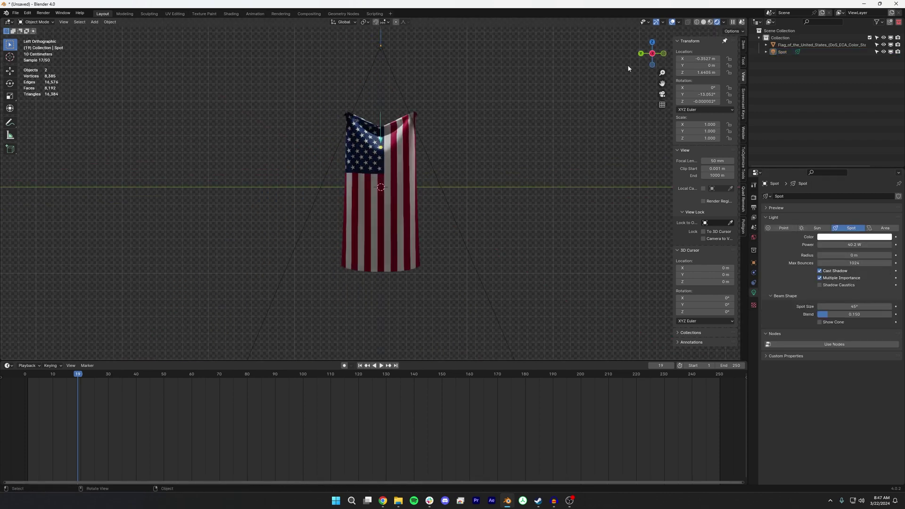
{"action": "scroll", "coordinate": [515, 89], "scroll_direction": "up", "scroll_amount": 4}
{"action": "scroll", "coordinate": [493, 137], "scroll_direction": "down", "scroll_amount": 4}
- Select the flag and open a wide Shader Editor beside the viewport showing its material nodes
{"action": "left_click", "coordinate": [367, 135]}
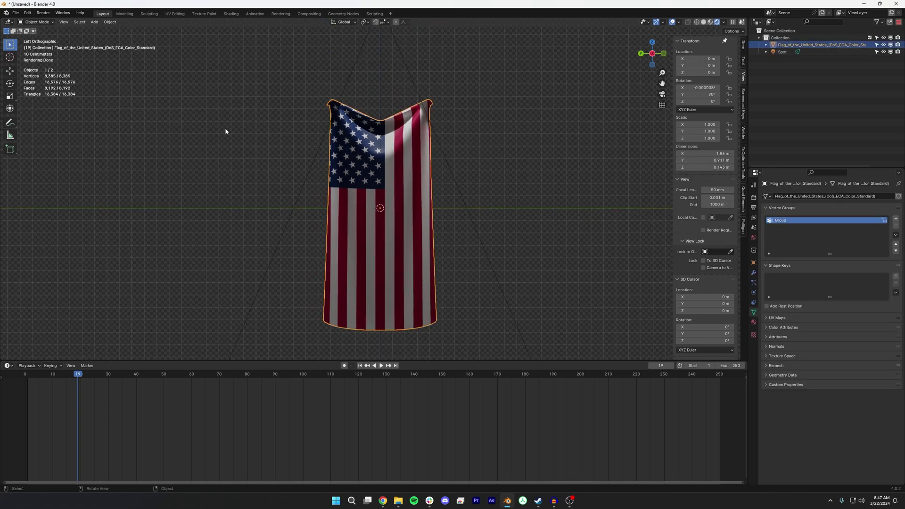
{"action": "scroll", "coordinate": [226, 134], "scroll_direction": "up", "scroll_amount": 3}
{"action": "left_click_drag", "start_coordinate": [2, 21], "coordinate": [269, 38]}
{"action": "left_click", "coordinate": [8, 22]}
{"action": "left_click", "coordinate": [34, 87]}
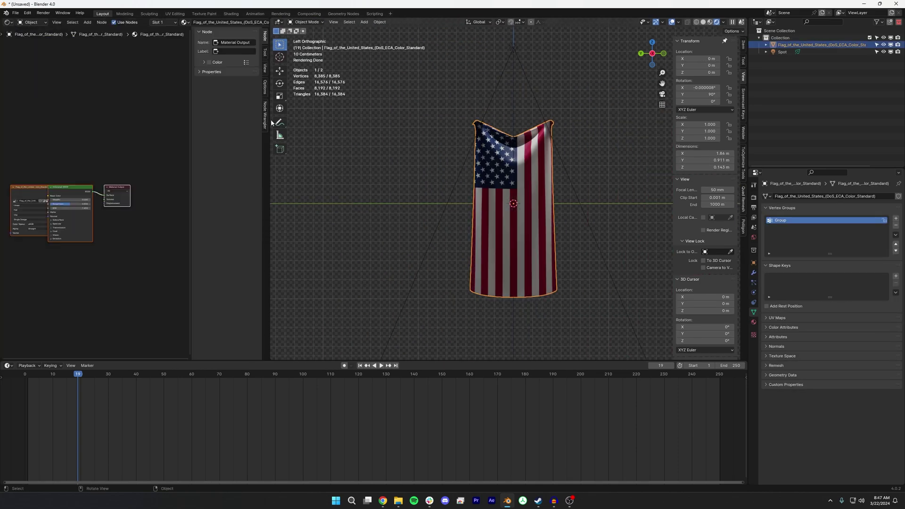
{"action": "left_click_drag", "start_coordinate": [270, 121], "coordinate": [408, 122]}
{"action": "scroll", "coordinate": [257, 141], "scroll_direction": "up", "scroll_amount": 4}
- Disconnect the flag image node from the Principled BSDF and place it above the shader node
{"action": "left_click_drag", "start_coordinate": [179, 184], "coordinate": [117, 137]}
{"action": "left_click_drag", "start_coordinate": [224, 184], "coordinate": [181, 224]}
{"action": "left_click_drag", "start_coordinate": [102, 95], "coordinate": [262, 94]}
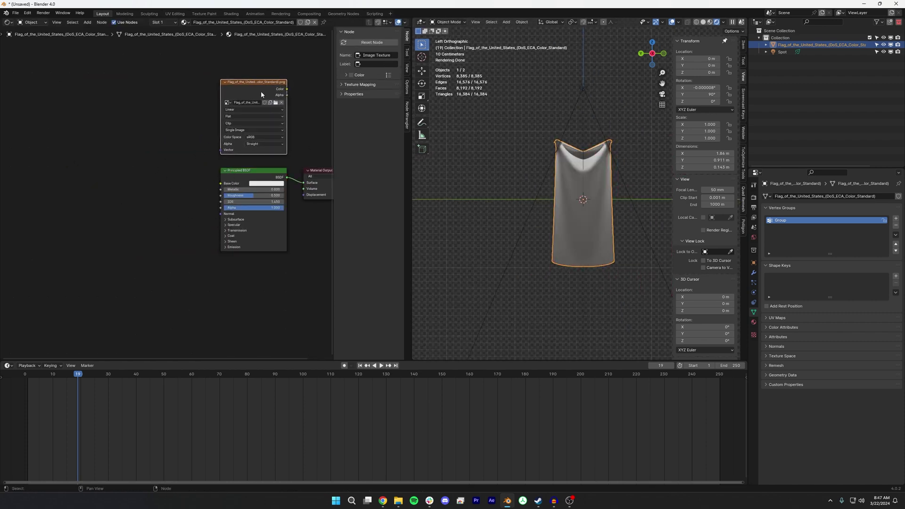
- Add the Fabric066 4K base colour, roughness and normal texture setup to the Principled BSDF
{"action": "left_click", "coordinate": [260, 175]}
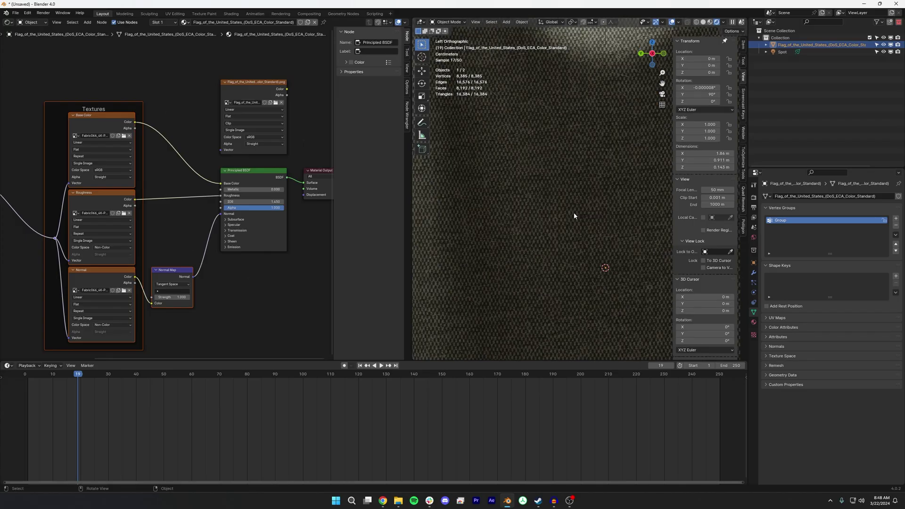
{"action": "scroll", "coordinate": [574, 214], "scroll_direction": "down", "scroll_amount": 8}
{"action": "middle_click_drag", "start_coordinate": [193, 97], "coordinate": [172, 121]}
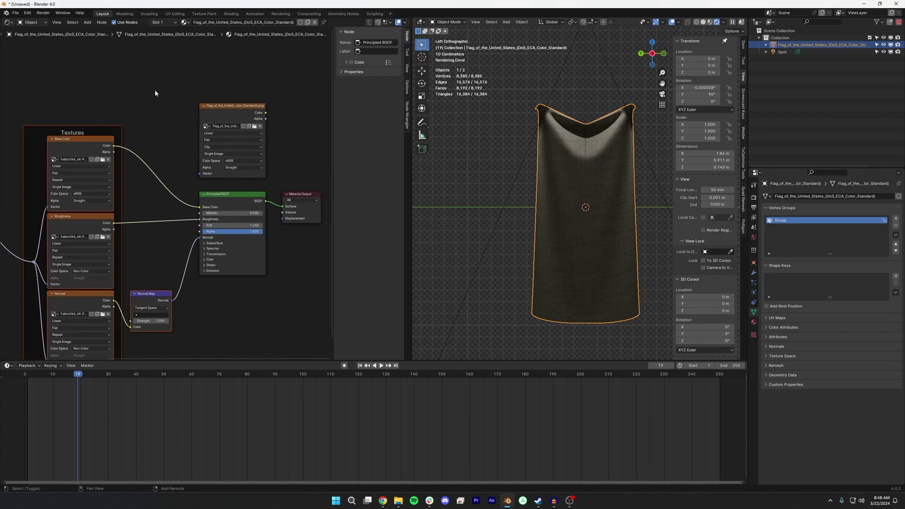
- Insert a Color Mix node between the fabric base colour and the shader, and connect the flag image to its B input
{"action": "key", "text": "shift+a"}
{"action": "type", "text": "m"}
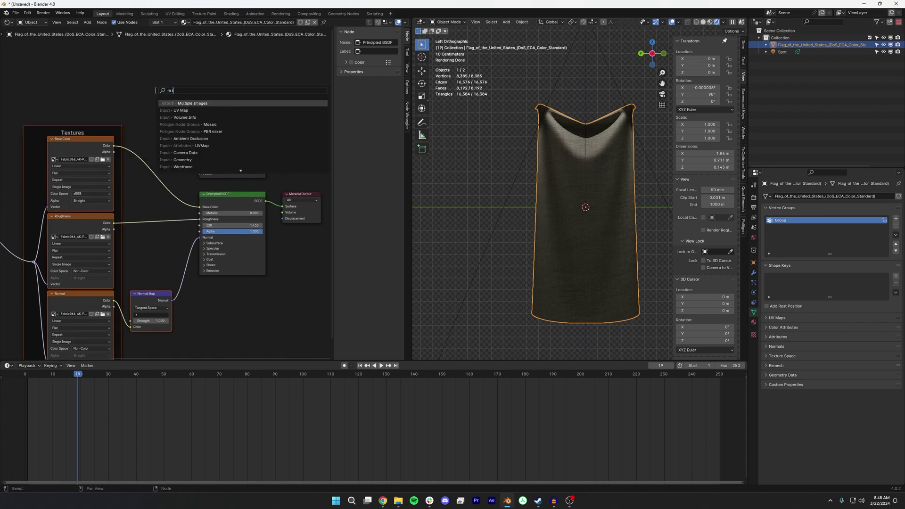
{"action": "type", "text": "ix"}
{"action": "key", "text": "Down"}
{"action": "key", "text": "Return"}
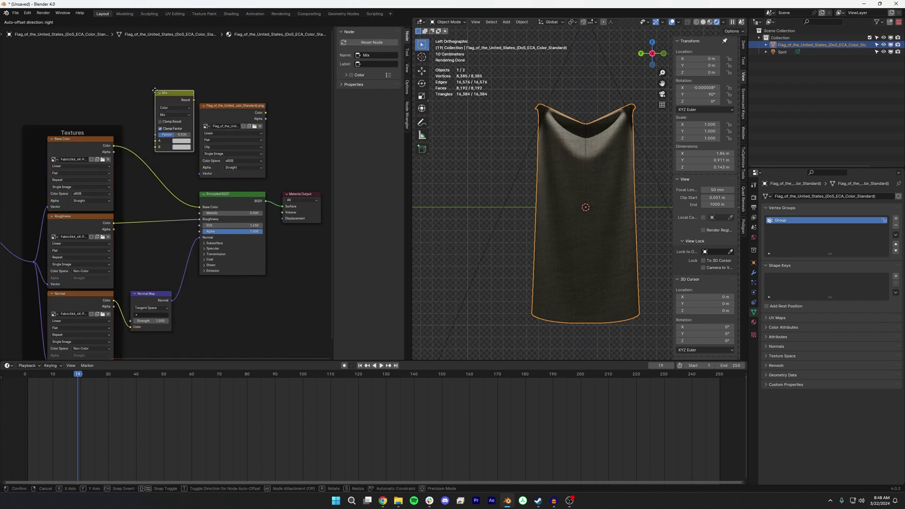
{"action": "left_click", "coordinate": [137, 119]}
{"action": "left_click_drag", "start_coordinate": [233, 114], "coordinate": [147, 156]}
{"action": "left_click_drag", "start_coordinate": [140, 176], "coordinate": [139, 174]}
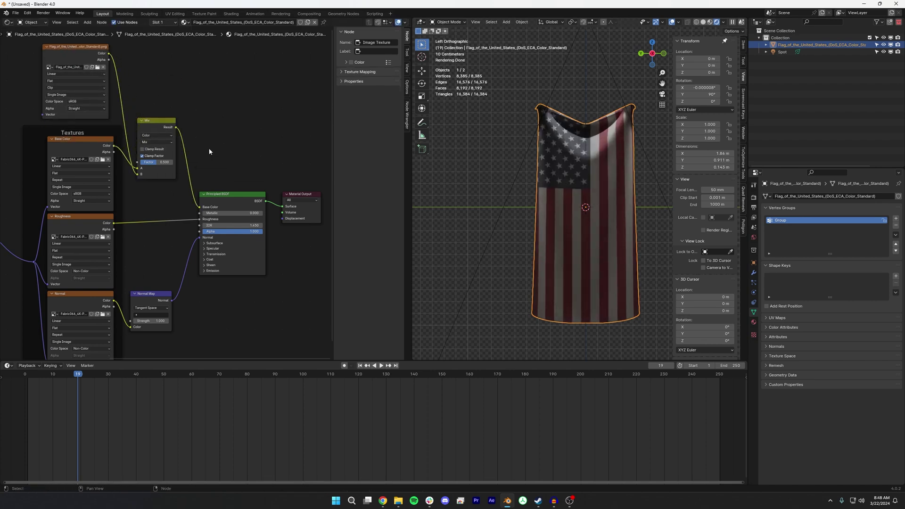
- Set the Mix node's blending mode to Color Burn and inspect the fabric weave on the flag up close
{"action": "scroll", "coordinate": [208, 148], "scroll_direction": "up", "scroll_amount": 2}
{"action": "left_click", "coordinate": [153, 123]}
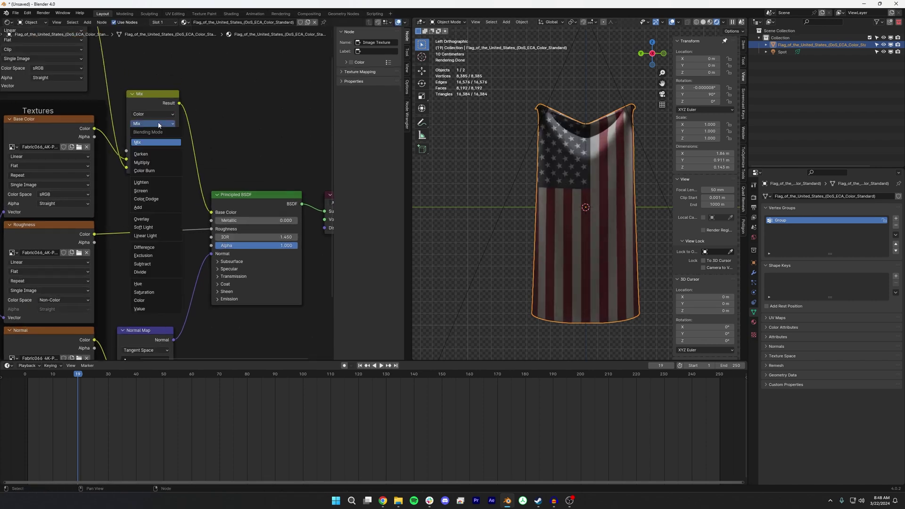
{"action": "left_click", "coordinate": [146, 170]}
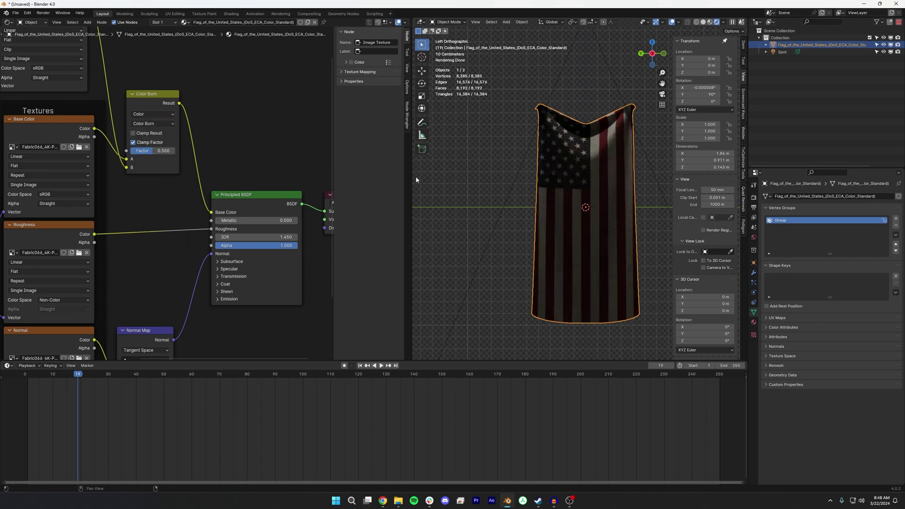
{"action": "middle_click_drag", "start_coordinate": [453, 186], "coordinate": [737, 192]}
{"action": "scroll", "coordinate": [607, 168], "scroll_direction": "up", "scroll_amount": 6}
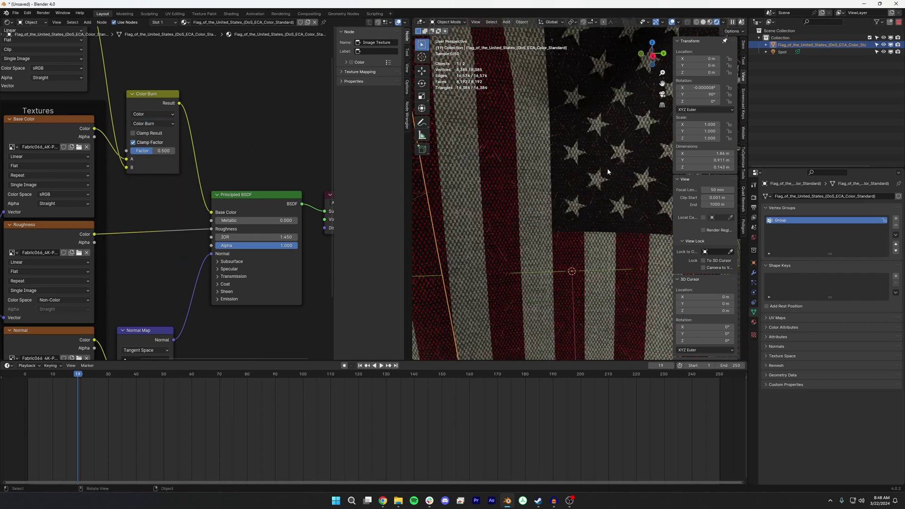
- Swap the Color Burn inputs so the flag image feeds A and the fabric base colour feeds B
{"action": "left_click_drag", "start_coordinate": [131, 163], "coordinate": [101, 137]}
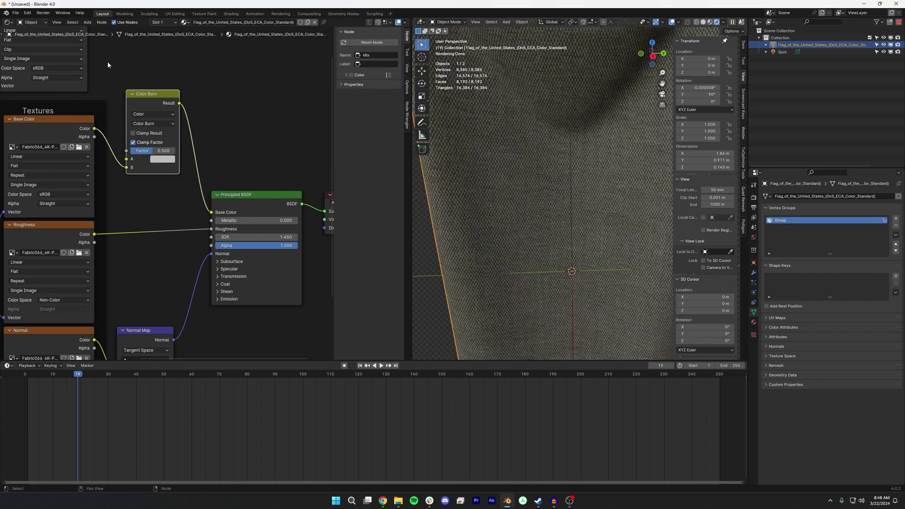
{"action": "middle_click_drag", "start_coordinate": [108, 59], "coordinate": [116, 110]}
{"action": "mouse_move", "coordinate": [96, 53]}
{"action": "left_mouse_down"}
{"action": "mouse_move", "coordinate": [142, 189]}
{"action": "mouse_move", "coordinate": [134, 209]}
{"action": "left_mouse_up"}
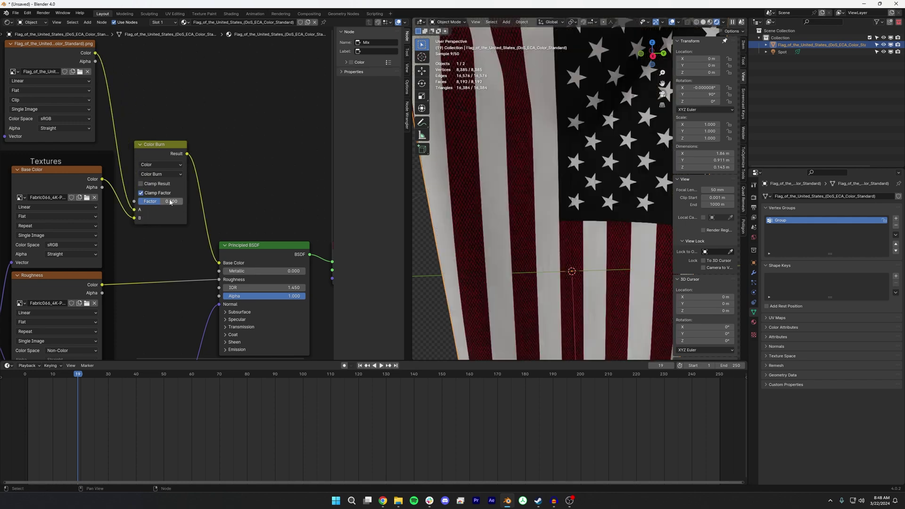
{"action": "middle_click_drag", "start_coordinate": [480, 199], "coordinate": [503, 200]}
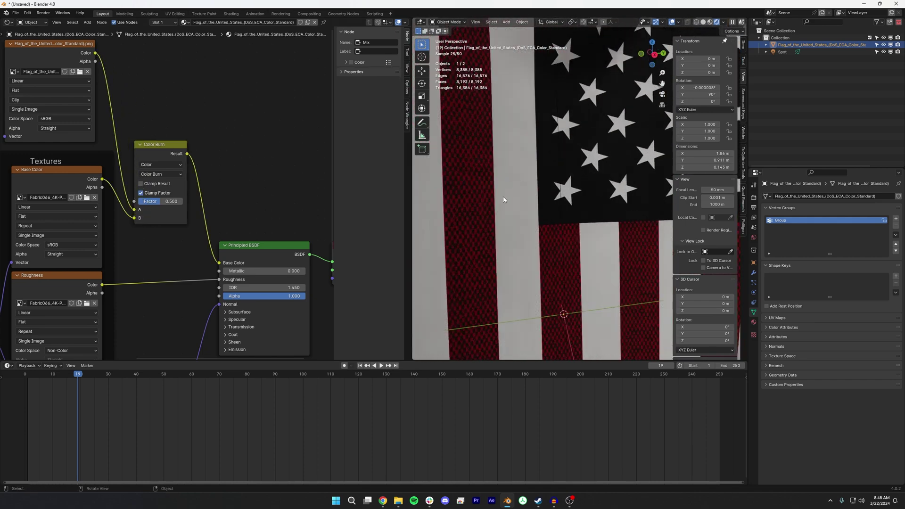
- Set the Color Burn factor to about 0.708 and return the fabric base colour to A and the flag image to B
{"action": "mouse_move", "coordinate": [160, 201]}
{"action": "left_mouse_down"}
{"action": "mouse_move", "coordinate": [177, 201]}
{"action": "mouse_move", "coordinate": [139, 201]}
{"action": "mouse_move", "coordinate": [150, 201]}
{"action": "mouse_move", "coordinate": [134, 218]}
{"action": "mouse_move", "coordinate": [134, 209]}
{"action": "mouse_move", "coordinate": [167, 201]}
{"action": "left_mouse_up"}
{"action": "key", "text": "ctrl+z"}
{"action": "scroll", "coordinate": [558, 154], "scroll_direction": "down", "scroll_amount": 5}
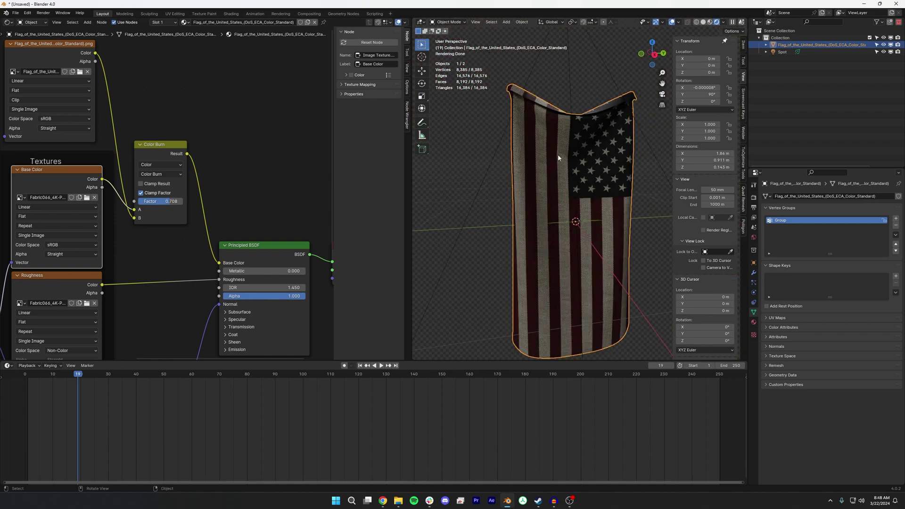
- Examine the blended fabric weave on the flag up close, at an angle and in the right orthographic view
{"action": "scroll", "coordinate": [592, 173], "scroll_direction": "up", "scroll_amount": 6}
{"action": "middle_click_drag", "start_coordinate": [555, 180], "coordinate": [575, 182]}
{"action": "scroll", "coordinate": [600, 172], "scroll_direction": "down", "scroll_amount": 6}
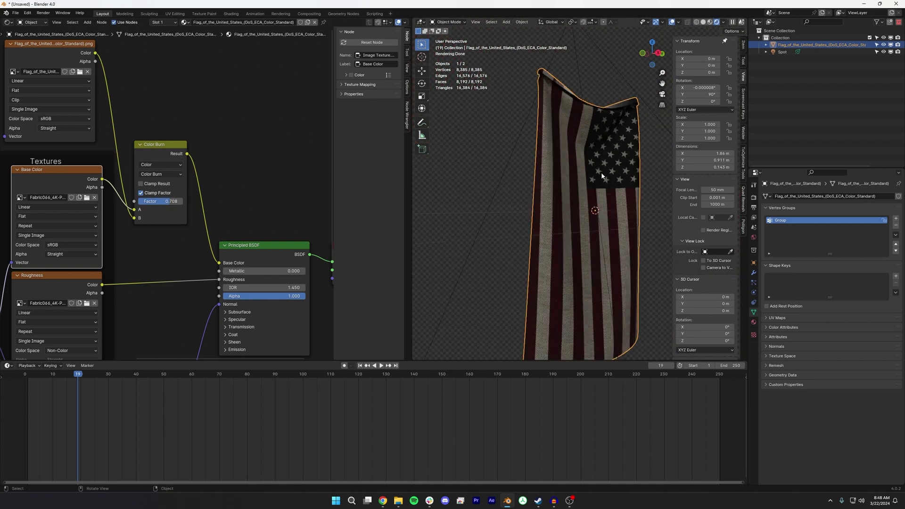
{"action": "left_click", "coordinate": [660, 54]}
{"action": "scroll", "coordinate": [606, 195], "scroll_direction": "up", "scroll_amount": 4}
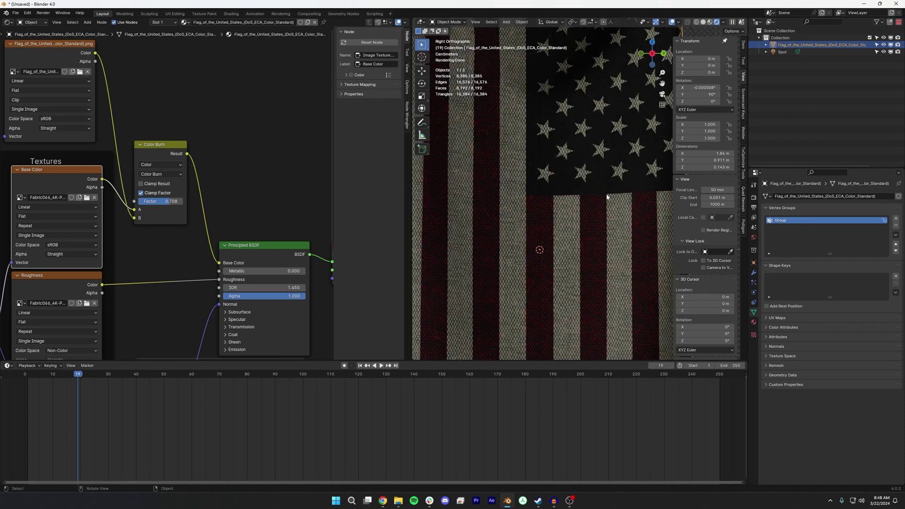